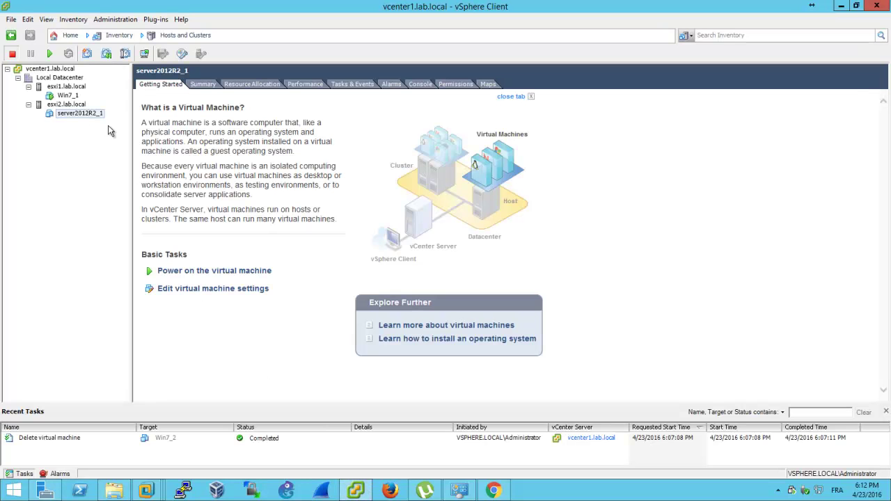
# Select server2012R2_1, then open the Win7_1 virtual machine under esxi1.lab.local
pyautogui.click(69, 148)
pyautogui.click(68, 95)
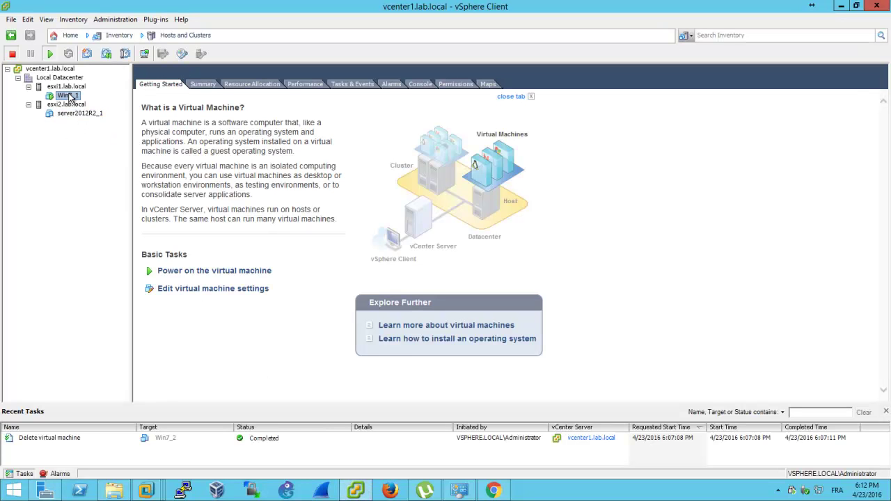
# Shut down Win7_1's guest OS, answering Yes to the Confirm Shutdown prompt
pyautogui.click(11, 54)
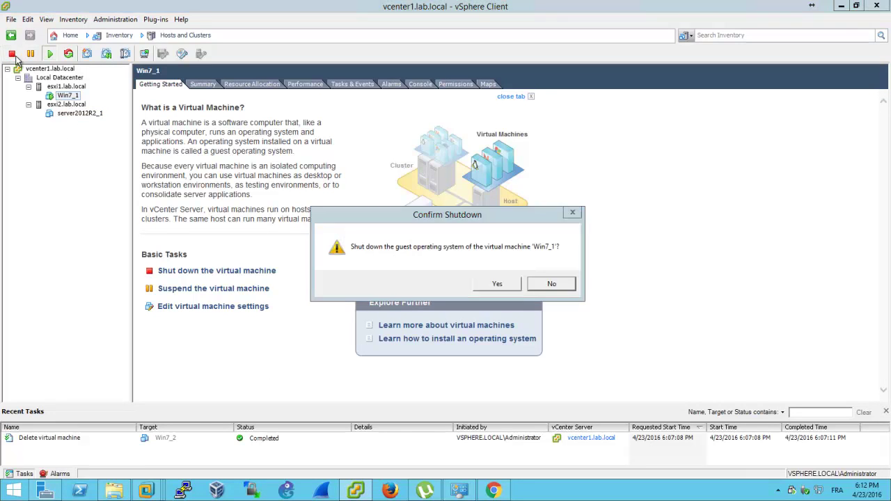
pyautogui.click(498, 283)
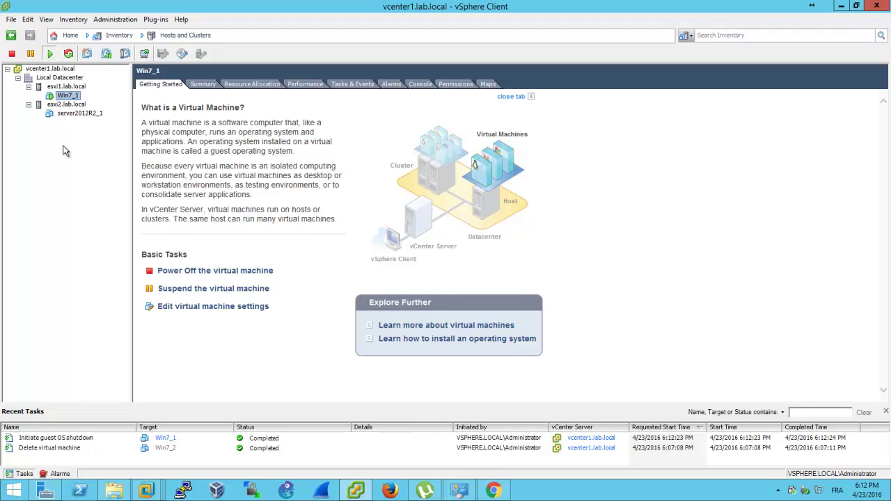
# Compare the esxi1.lab.local and esxi2.lab.local Summary tabs, then bring up esxi1's actions menu
pyautogui.click(64, 86)
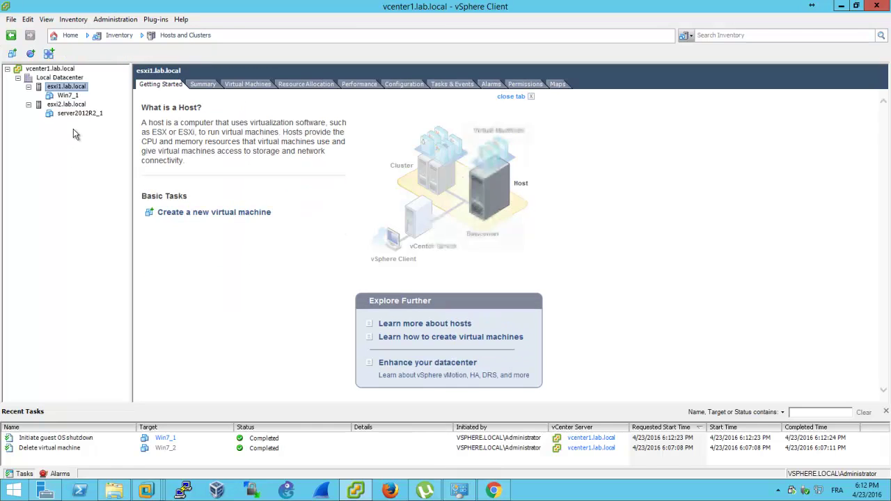
pyautogui.click(198, 85)
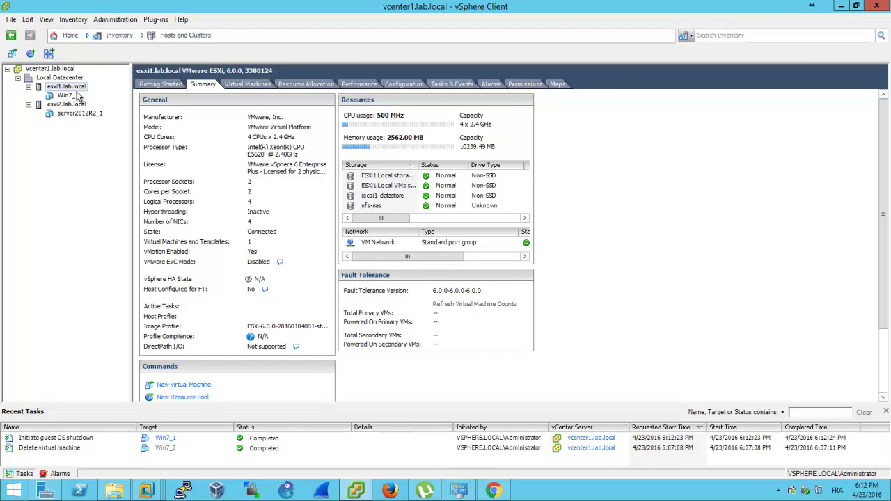
pyautogui.click(68, 111)
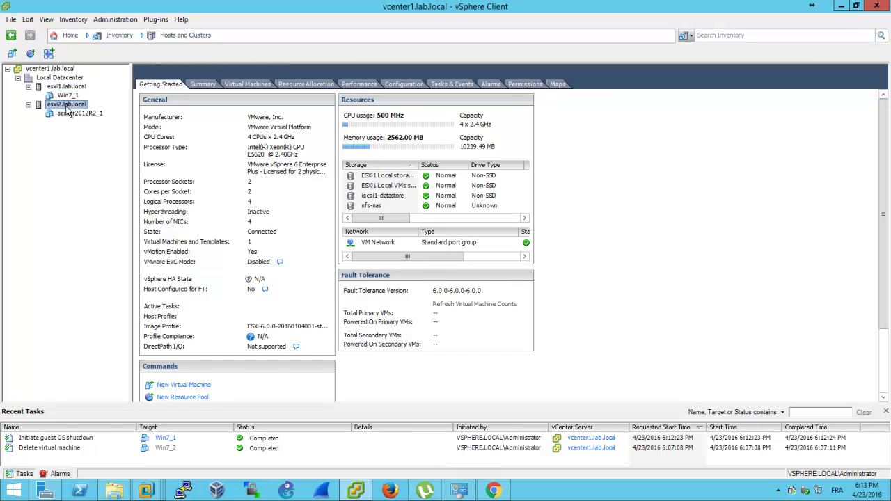
pyautogui.click(66, 105)
pyautogui.click(202, 86)
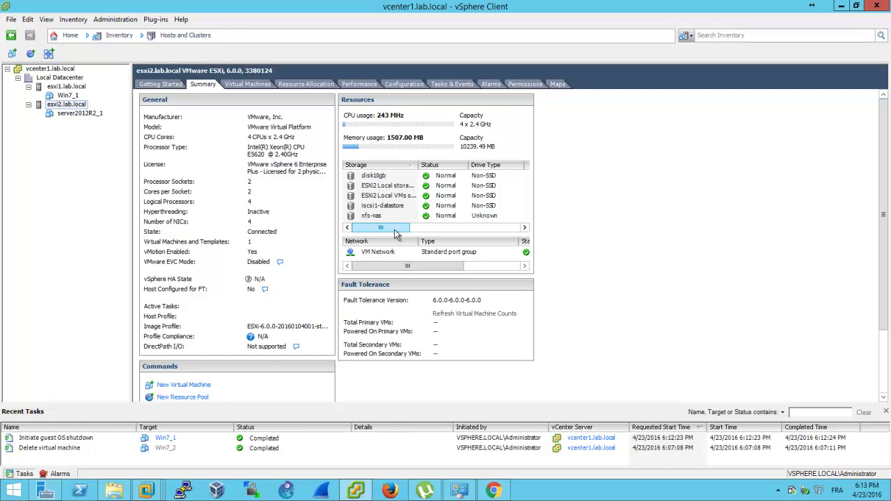
pyautogui.click(63, 87)
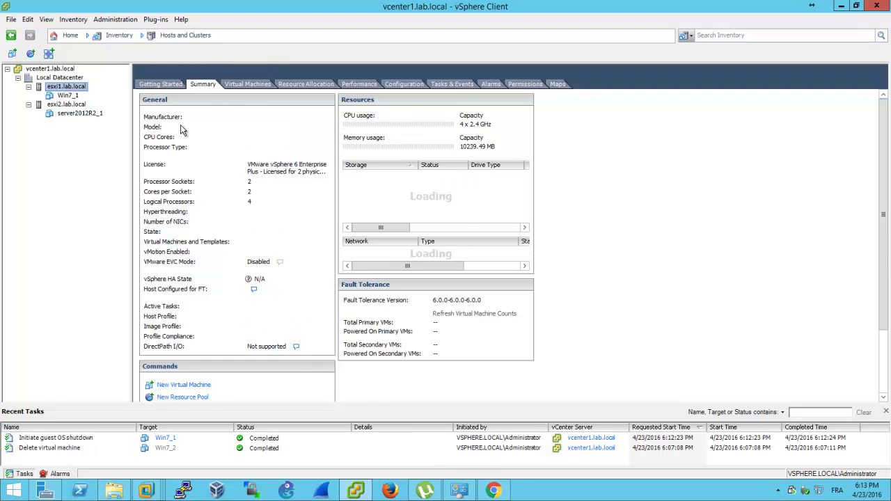
pyautogui.rightClick(66, 89)
# Start a Custom new virtual machine on esxi1.lab.local named win7-1-1
pyautogui.click(87, 98)
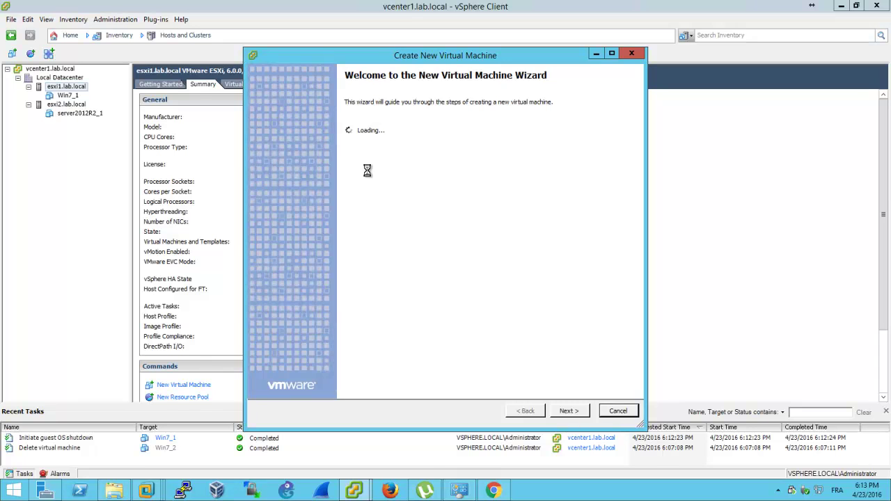
pyautogui.click(387, 160)
pyautogui.click(568, 411)
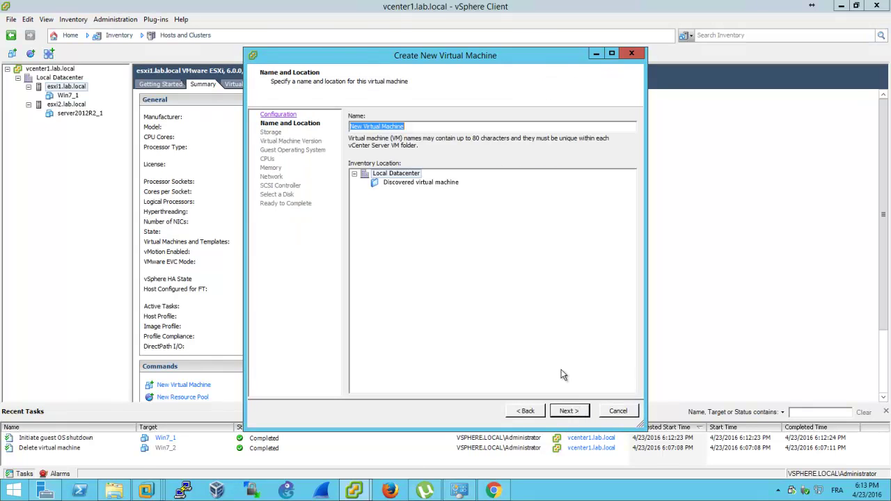
pyautogui.click(505, 129)
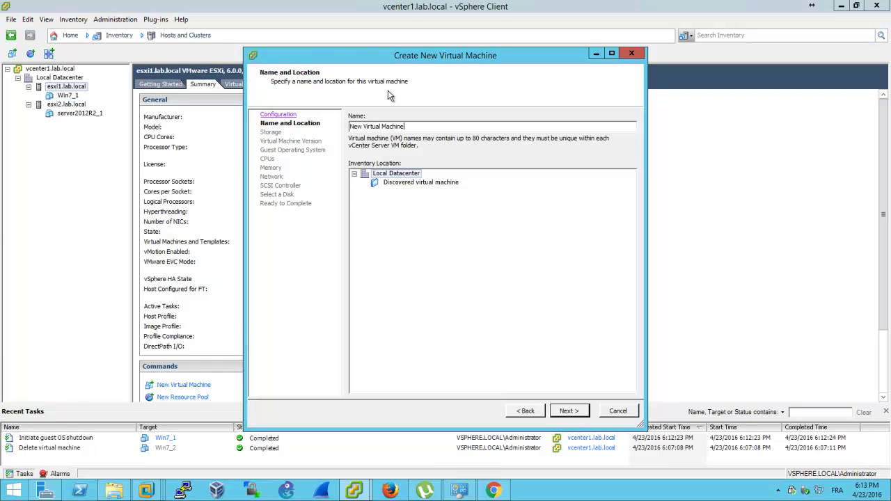
pyautogui.moveTo(427, 126); pyautogui.dragTo(229, 125)
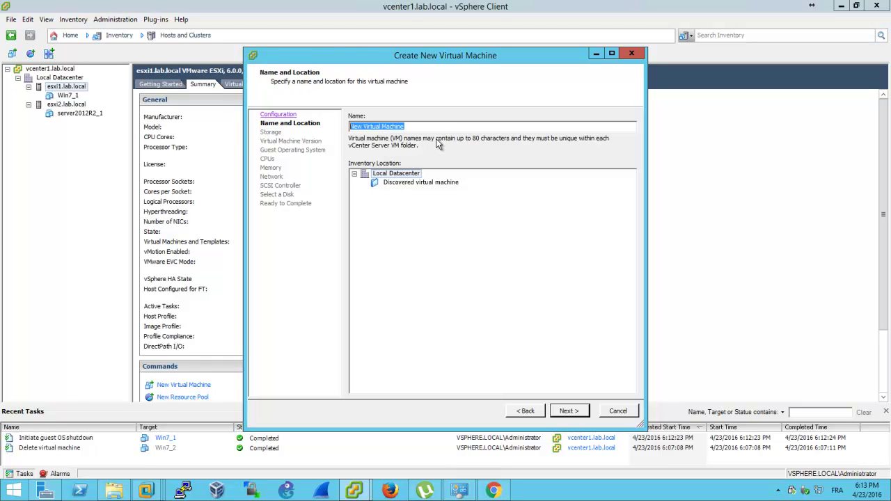
pyautogui.write('W')
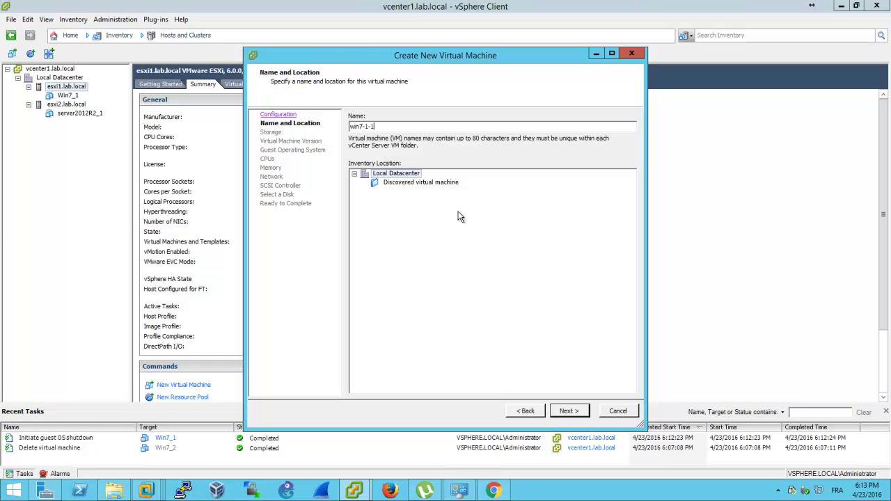
pyautogui.click(568, 410)
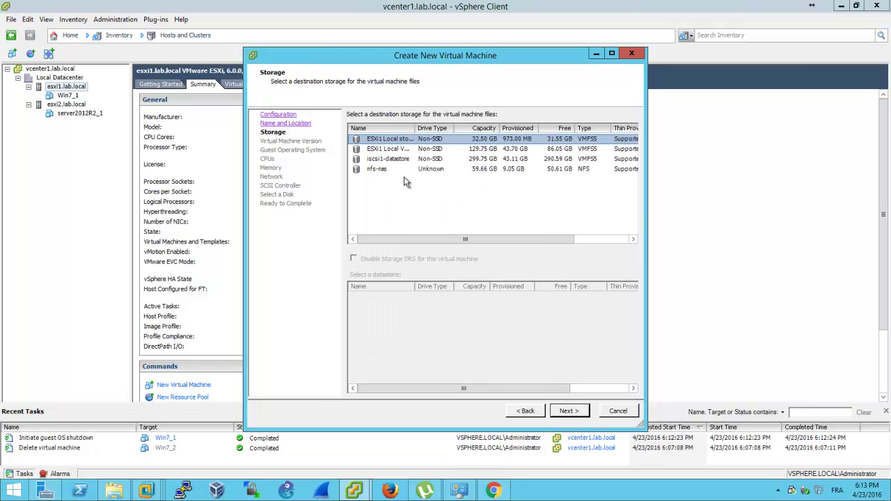
# Compare the datastores and place the new VM on ESXi1 Local VMs storage
pyautogui.moveTo(423, 58); pyautogui.dragTo(355, 40)
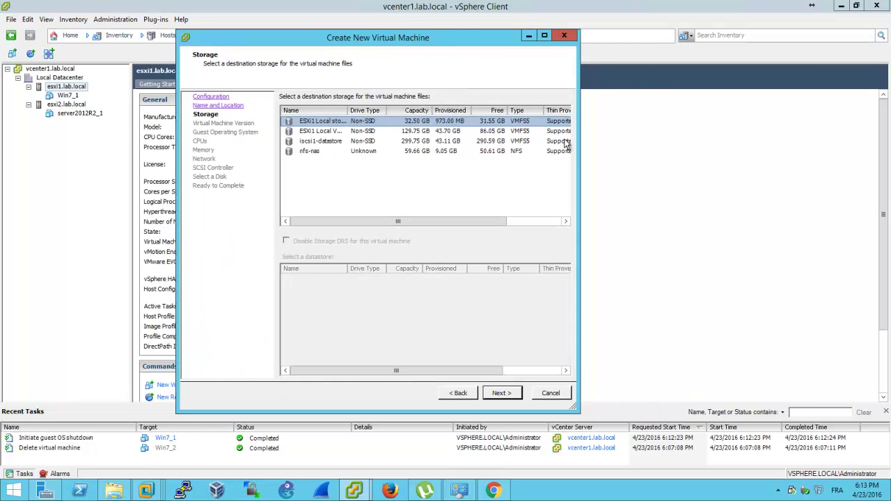
pyautogui.moveTo(578, 140); pyautogui.dragTo(724, 140)
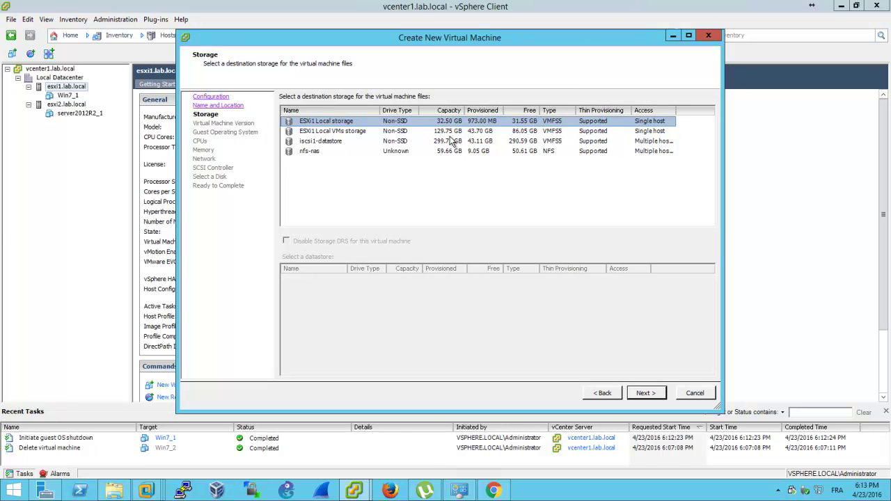
pyautogui.moveTo(675, 111); pyautogui.dragTo(686, 111)
pyautogui.click(419, 131)
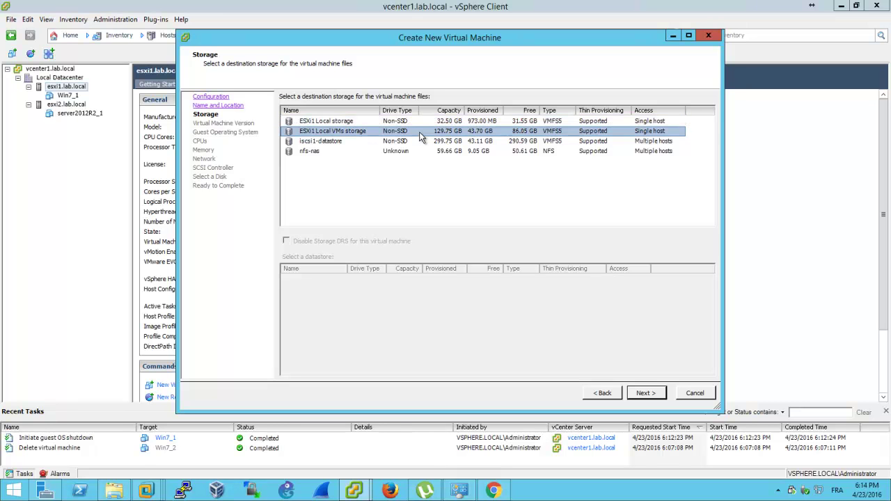
pyautogui.click(351, 142)
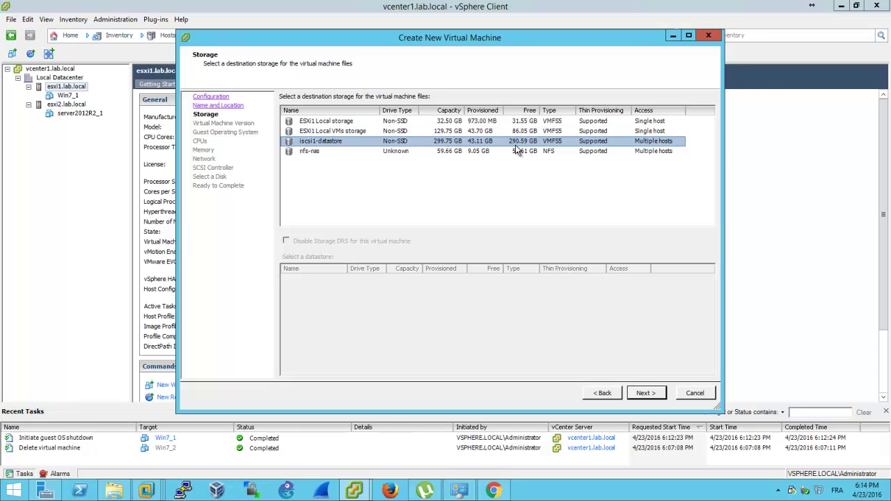
pyautogui.click(337, 154)
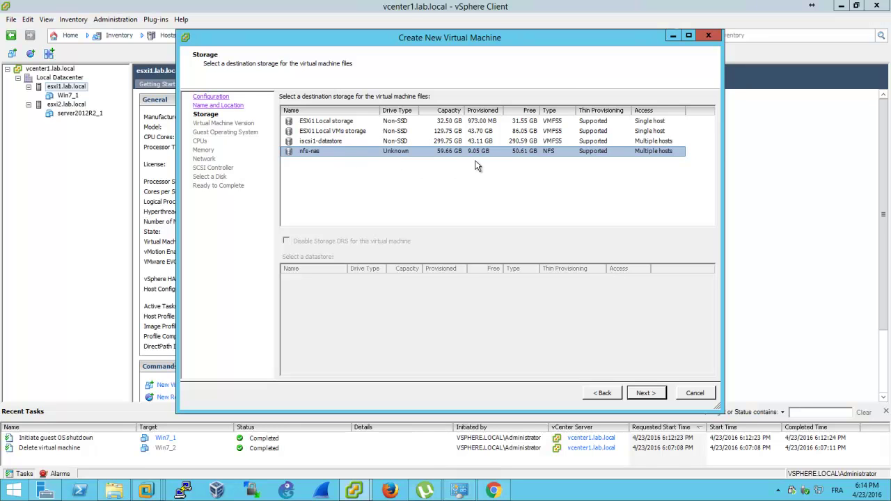
pyautogui.click(501, 143)
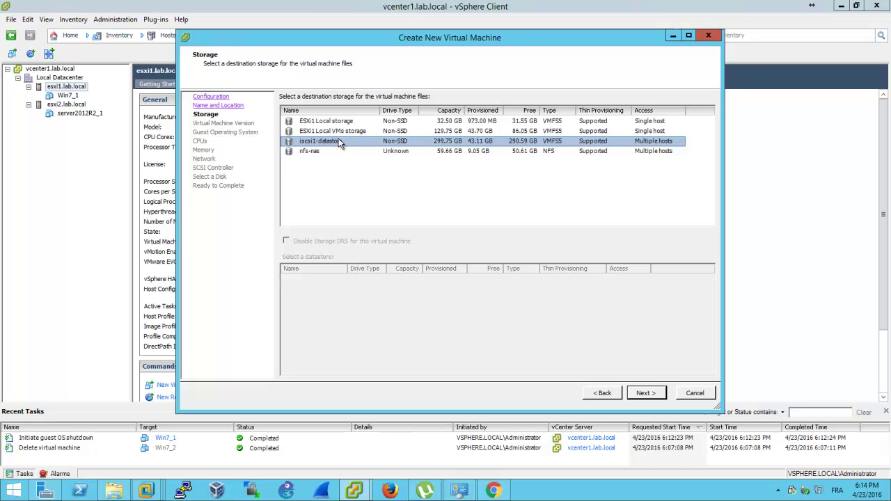
pyautogui.click(343, 132)
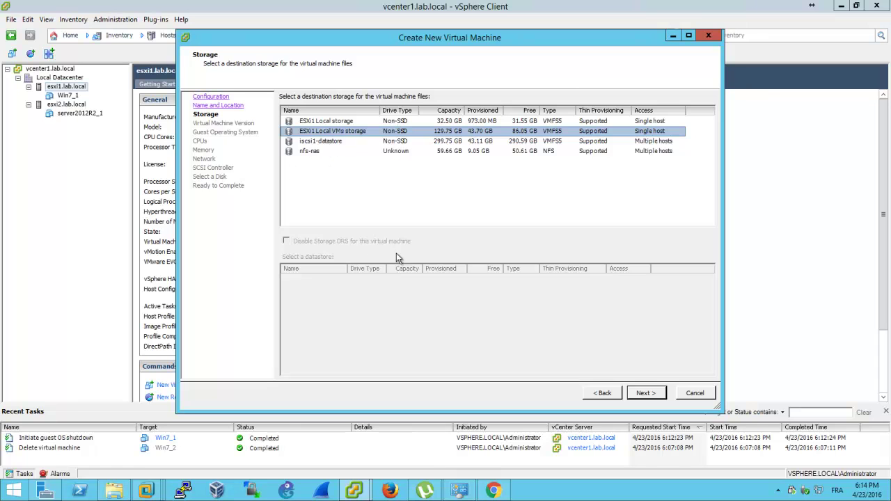
pyautogui.click(642, 393)
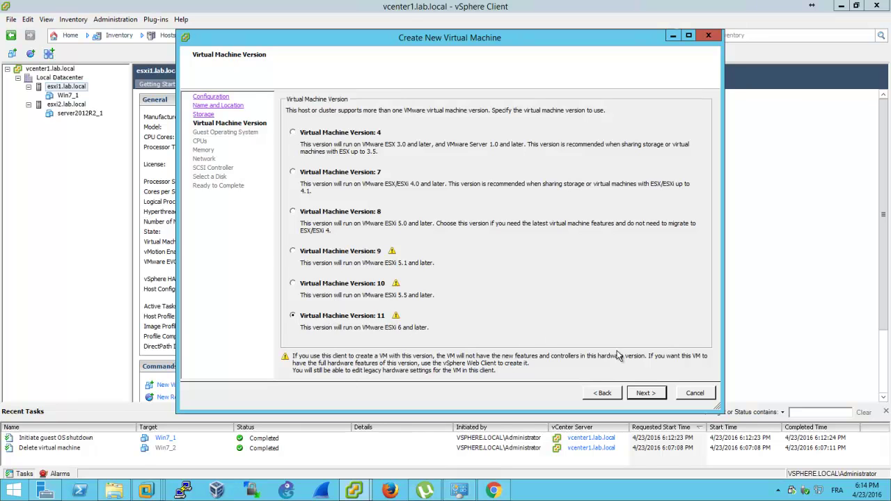
# Keep VM version 11 and set the guest OS to Microsoft Windows 7 (64-bit)
pyautogui.click(651, 392)
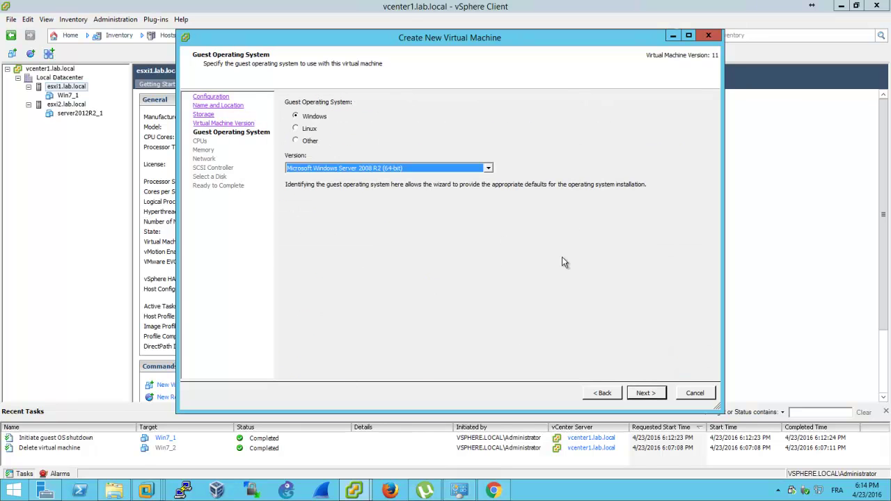
pyautogui.click(387, 170)
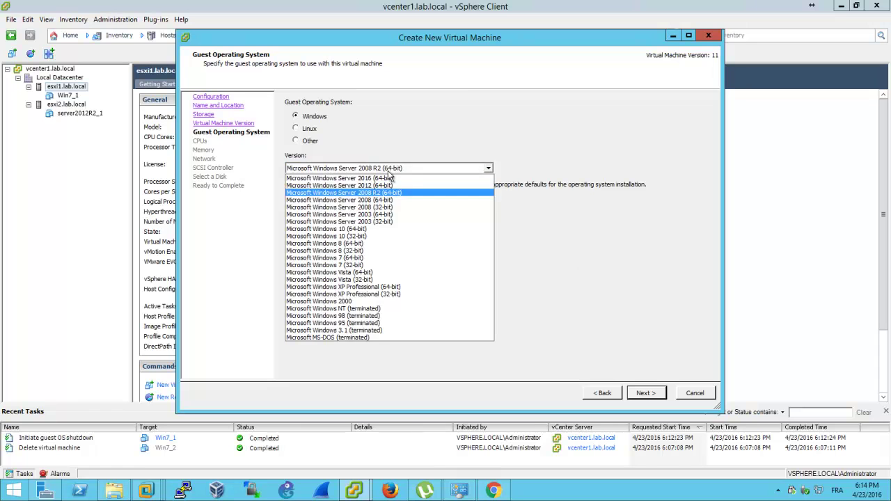
pyautogui.click(407, 258)
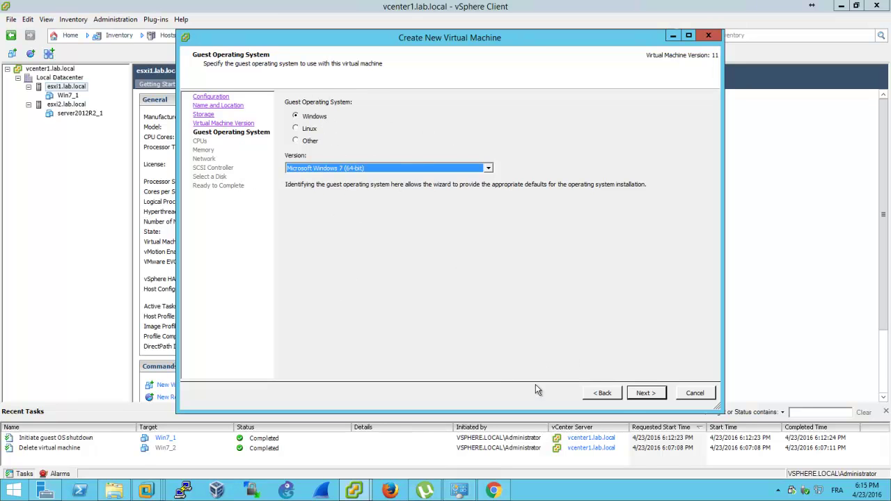
pyautogui.click(645, 392)
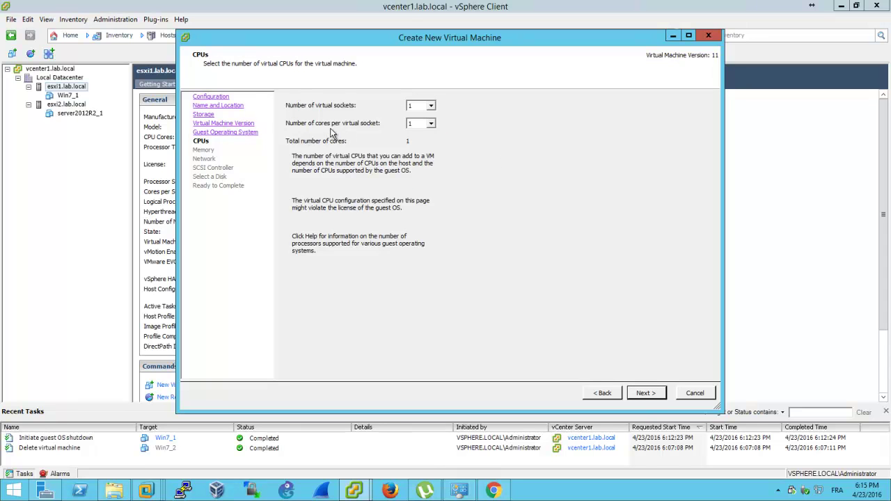
# Give the VM 2 cores per socket and keep the default memory size
pyautogui.click(426, 124)
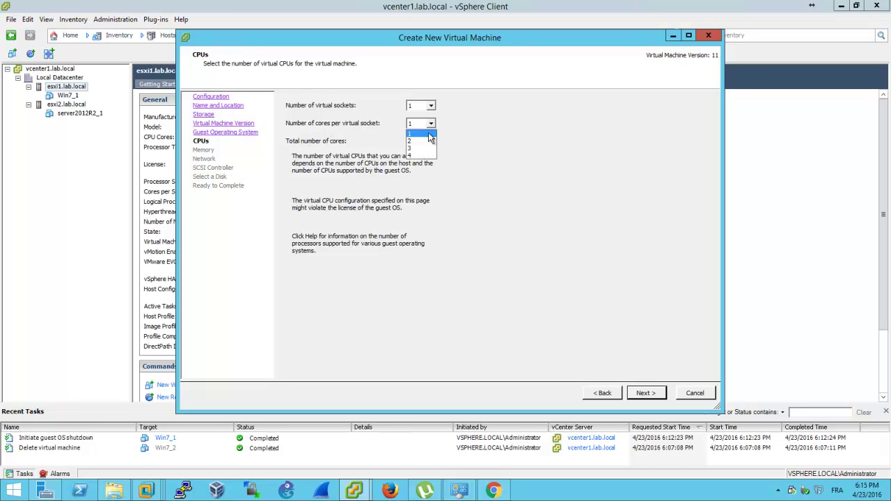
pyautogui.click(417, 139)
pyautogui.click(643, 393)
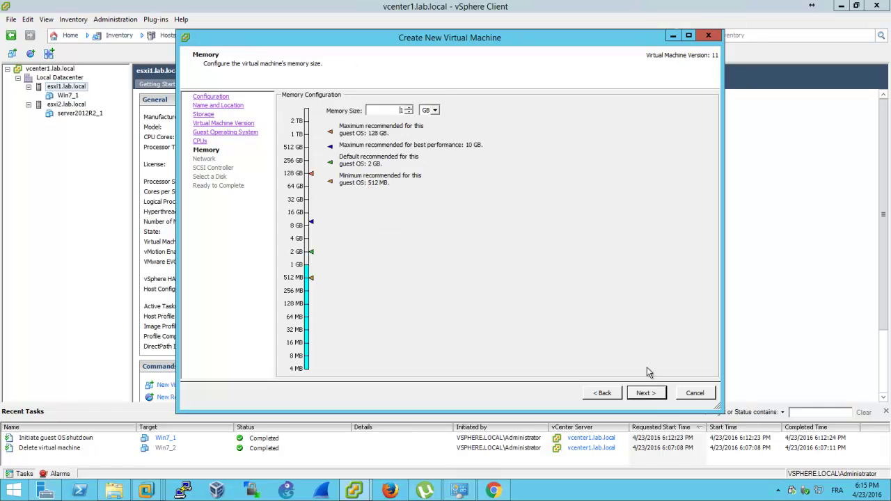
pyautogui.click(647, 394)
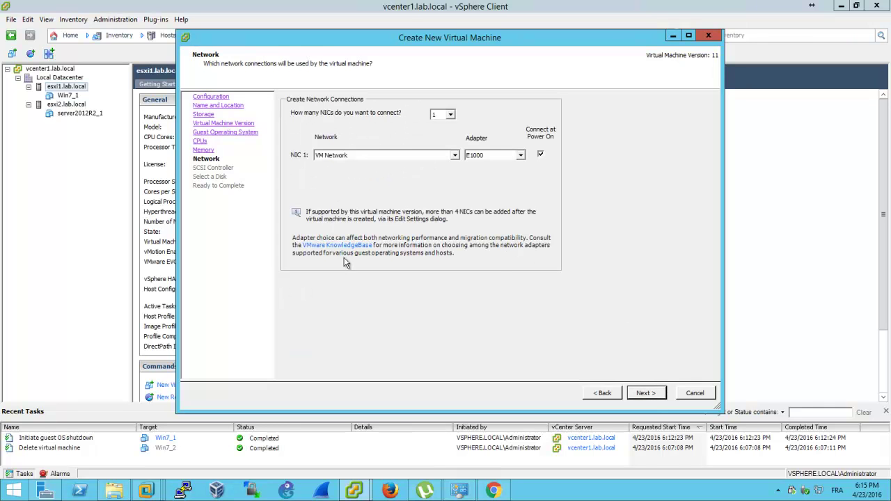
# Connect NIC 1 to VM Network and keep the LSI Logic SAS controller
pyautogui.click(439, 161)
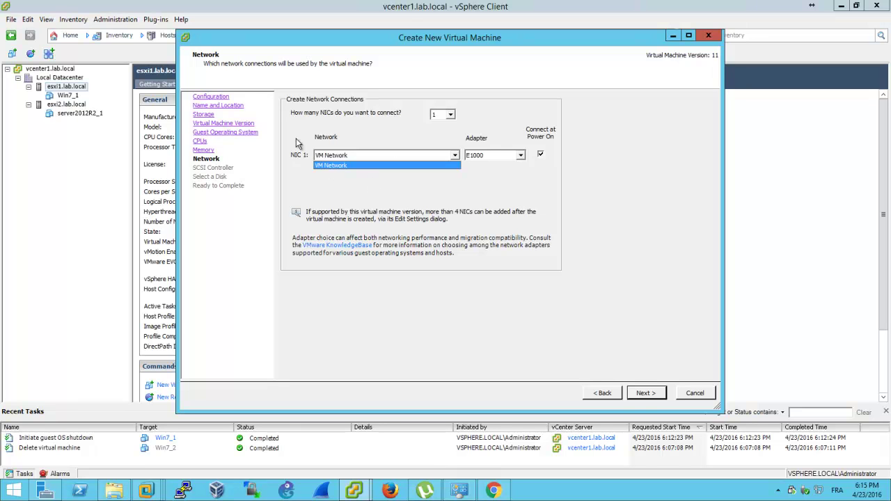
pyautogui.click(334, 166)
pyautogui.click(645, 393)
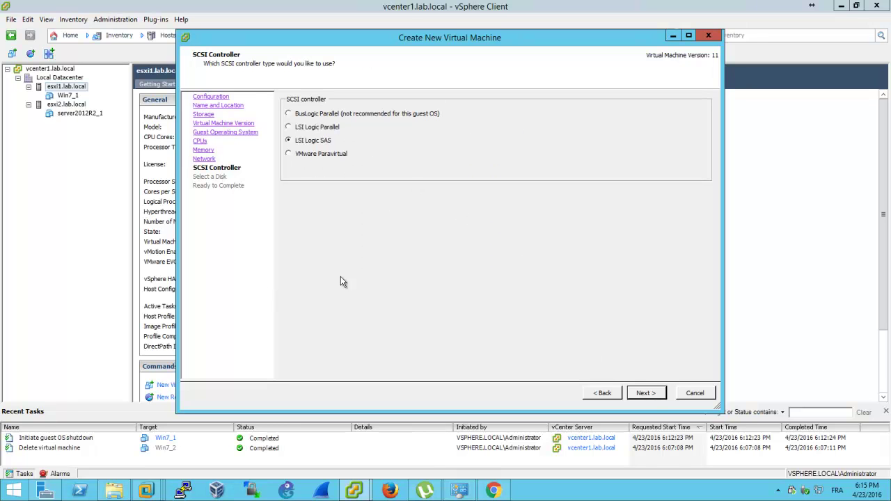
pyautogui.click(656, 394)
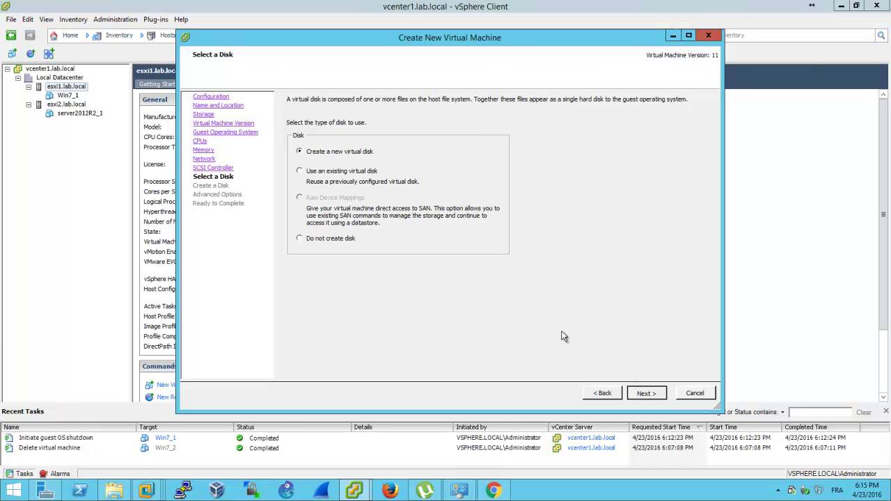
# Make the new virtual disk 25 GB with Thin Provision
pyautogui.click(646, 393)
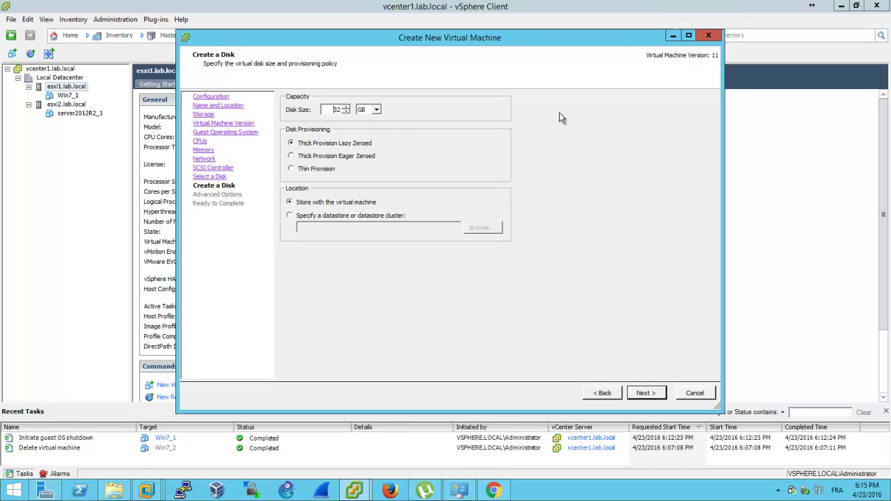
pyautogui.click(338, 110)
pyautogui.write('25')
pyautogui.click(299, 172)
# Launch Paint via Win+R with mspaint
pyautogui.press('super+r')
pyautogui.write('mspaint')
pyautogui.press('Return')
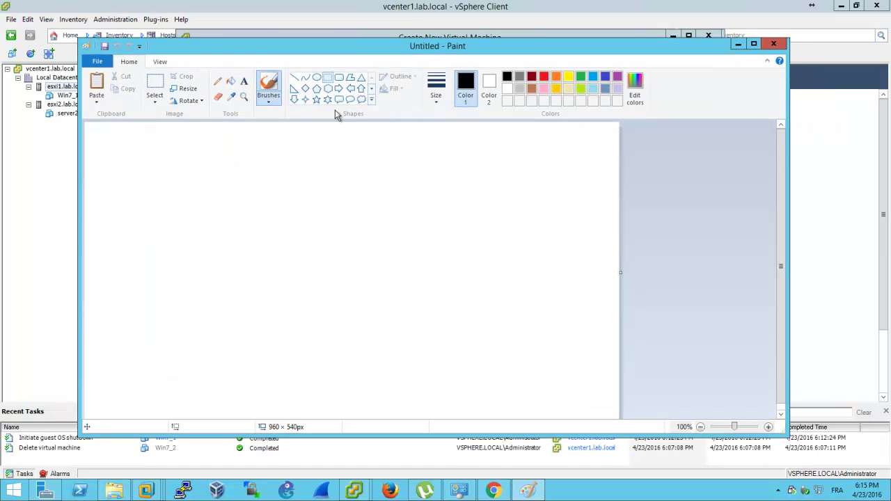
# Draw a long black rectangle across the Paint canvas
pyautogui.click(327, 77)
pyautogui.moveTo(199, 216); pyautogui.dragTo(369, 258)
pyautogui.moveTo(434, 273); pyautogui.dragTo(574, 320)
pyautogui.click(316, 151)
# Brush a red divider and red label, then green scribbles at the rectangle's left end
pyautogui.click(269, 87)
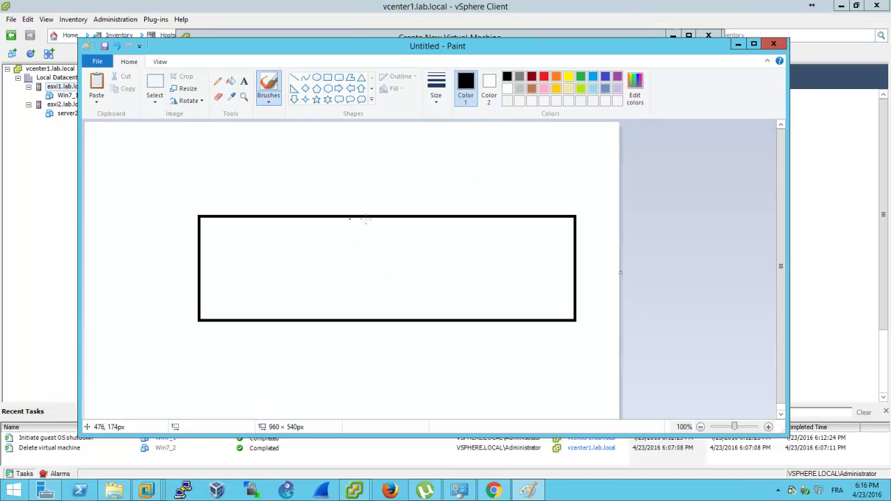
pyautogui.click(544, 76)
pyautogui.moveTo(386, 223); pyautogui.dragTo(384, 321)
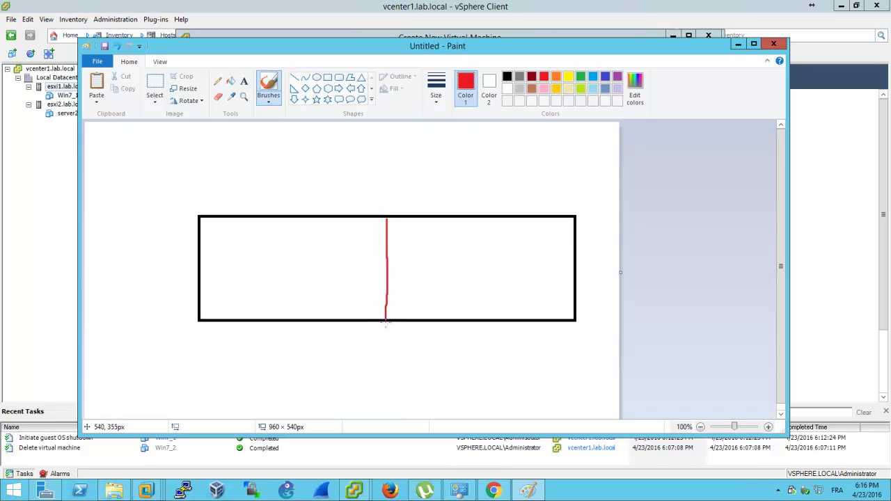
pyautogui.moveTo(309, 178)
pyautogui.mouseDown()
pyautogui.moveTo(287, 203)
pyautogui.moveTo(328, 186)
pyautogui.moveTo(337, 195)
pyautogui.moveTo(369, 180)
pyautogui.moveTo(388, 188)
pyautogui.moveTo(376, 194)
pyautogui.moveTo(366, 184)
pyautogui.mouseUp()
pyautogui.click(580, 76)
pyautogui.moveTo(236, 244)
pyautogui.mouseDown()
pyautogui.moveTo(233, 323)
pyautogui.moveTo(236, 222)
pyautogui.moveTo(227, 286)
pyautogui.mouseUp()
pyautogui.moveTo(221, 233)
pyautogui.mouseDown()
pyautogui.moveTo(209, 295)
pyautogui.moveTo(221, 306)
pyautogui.moveTo(205, 278)
pyautogui.moveTo(231, 267)
pyautogui.mouseUp()
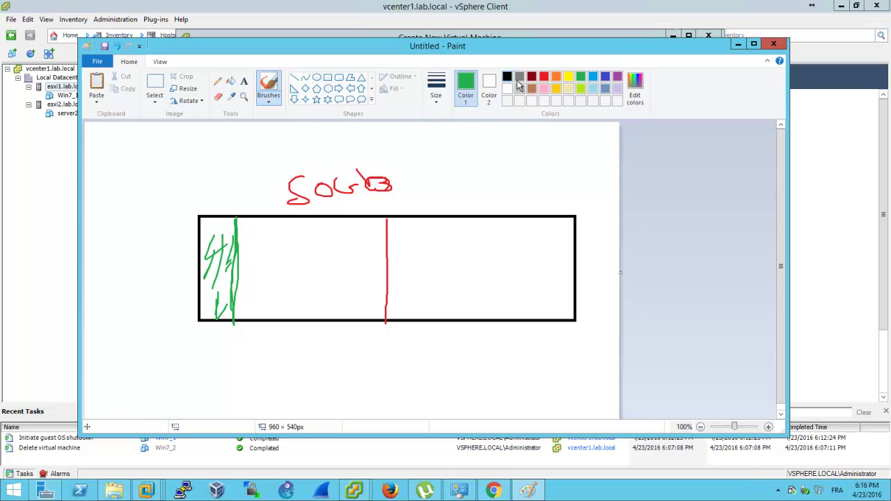
# Add black divider lines, hatching and a label below the rectangle
pyautogui.click(508, 77)
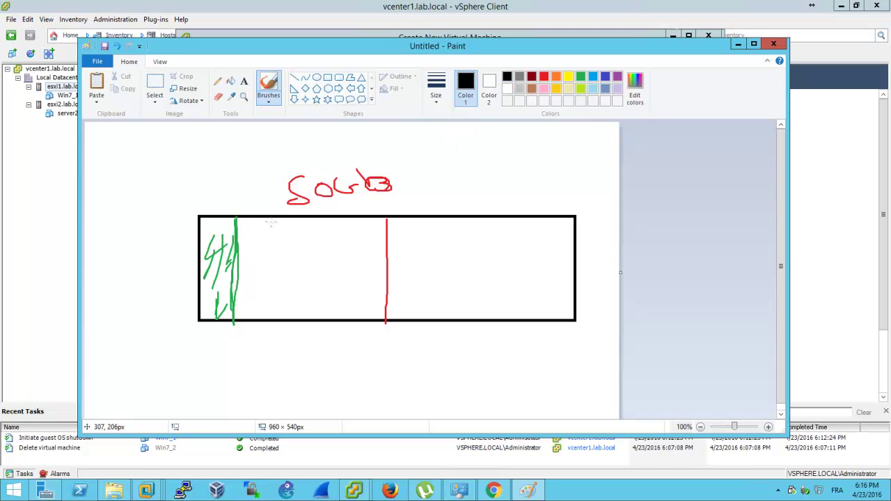
pyautogui.moveTo(263, 222); pyautogui.dragTo(262, 318)
pyautogui.moveTo(252, 213); pyautogui.dragTo(240, 257)
pyautogui.moveTo(247, 268); pyautogui.dragTo(253, 280)
pyautogui.moveTo(249, 217); pyautogui.dragTo(241, 233)
pyautogui.moveTo(312, 224)
pyautogui.mouseDown()
pyautogui.moveTo(311, 309)
pyautogui.moveTo(300, 316)
pyautogui.moveTo(299, 281)
pyautogui.mouseUp()
pyautogui.moveTo(291, 248); pyautogui.dragTo(270, 273)
pyautogui.moveTo(291, 227); pyautogui.dragTo(276, 245)
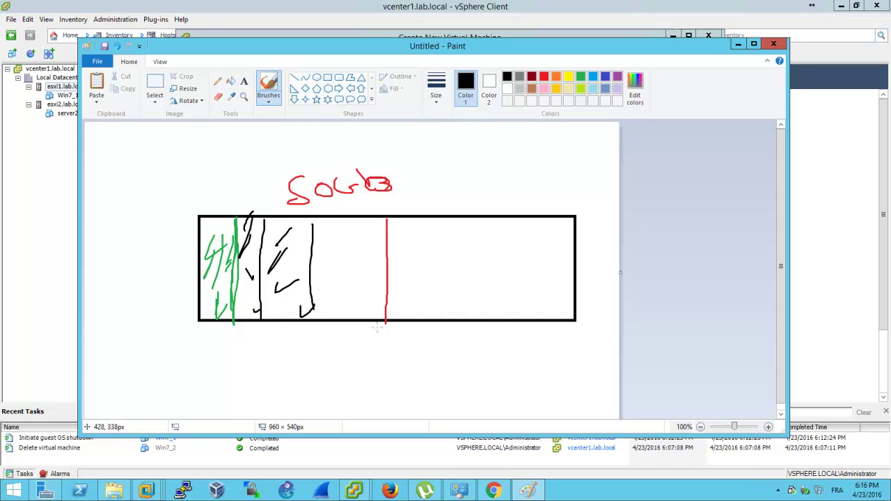
pyautogui.moveTo(364, 340); pyautogui.dragTo(389, 363)
pyautogui.moveTo(407, 334)
pyautogui.mouseDown()
pyautogui.moveTo(401, 348)
pyautogui.moveTo(407, 332)
pyautogui.mouseUp()
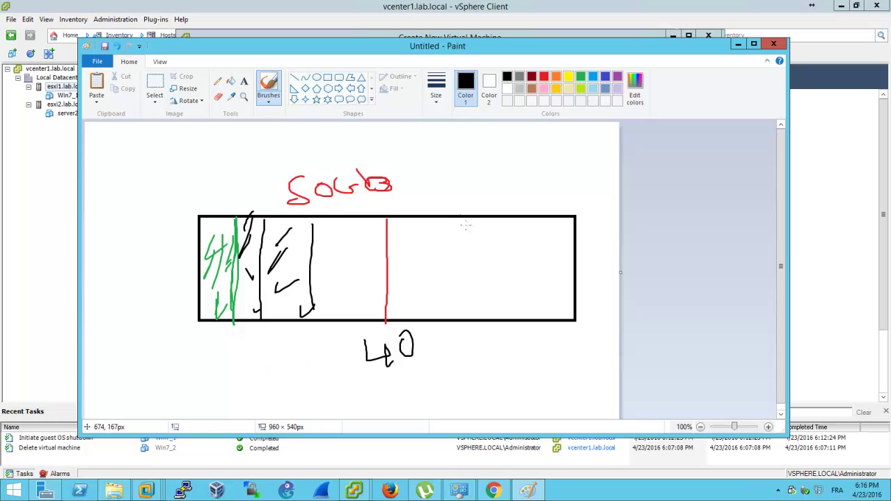
# Undo and rewrite the black labels below and above the rectangle
pyautogui.scroll(-1, 557, 264)
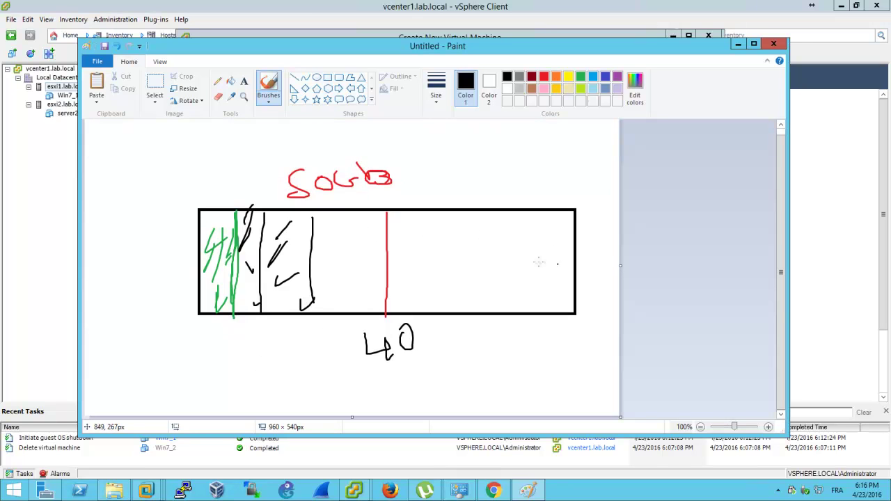
pyautogui.hotkey('ctrl', 'z')
pyautogui.hotkey('ctrl', 'z')
pyautogui.hotkey('ctrl', 'z')
pyautogui.hotkey('ctrl', 'z')
pyautogui.hotkey('ctrl', 'z')
pyautogui.hotkey('ctrl', 'z')
pyautogui.hotkey('ctrl', 'z')
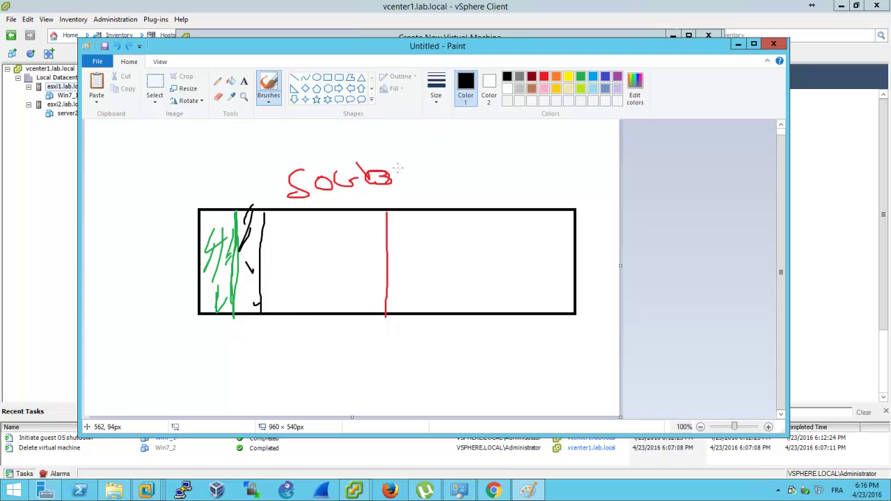
pyautogui.hotkey('ctrl', 'z')
pyautogui.hotkey('ctrl', 'z')
pyautogui.hotkey('ctrl', 'z')
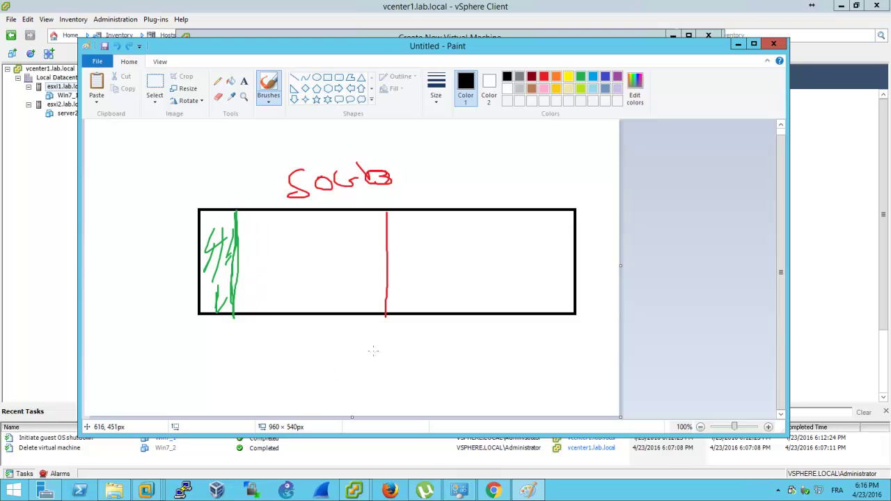
pyautogui.moveTo(395, 357)
pyautogui.mouseDown()
pyautogui.moveTo(407, 370)
pyautogui.moveTo(410, 363)
pyautogui.mouseUp()
pyautogui.moveTo(422, 358); pyautogui.dragTo(423, 359)
pyautogui.hotkey('ctrl', 'z')
pyautogui.hotkey('ctrl', 'z')
pyautogui.moveTo(458, 191)
pyautogui.mouseDown()
pyautogui.moveTo(474, 203)
pyautogui.moveTo(527, 200)
pyautogui.mouseUp()
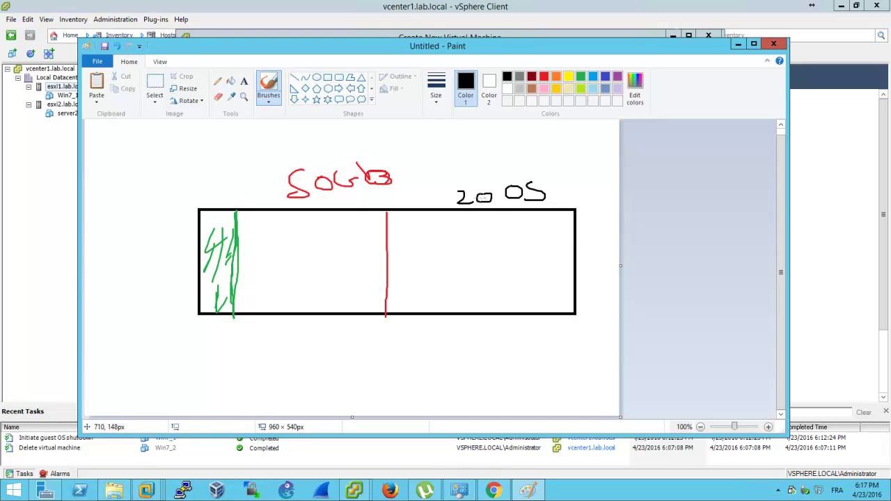
pyautogui.hotkey('ctrl', 'z')
pyautogui.hotkey('ctrl', 'z')
pyautogui.hotkey('ctrl', 'z')
pyautogui.hotkey('ctrl', 'z')
pyautogui.hotkey('ctrl', 'z')
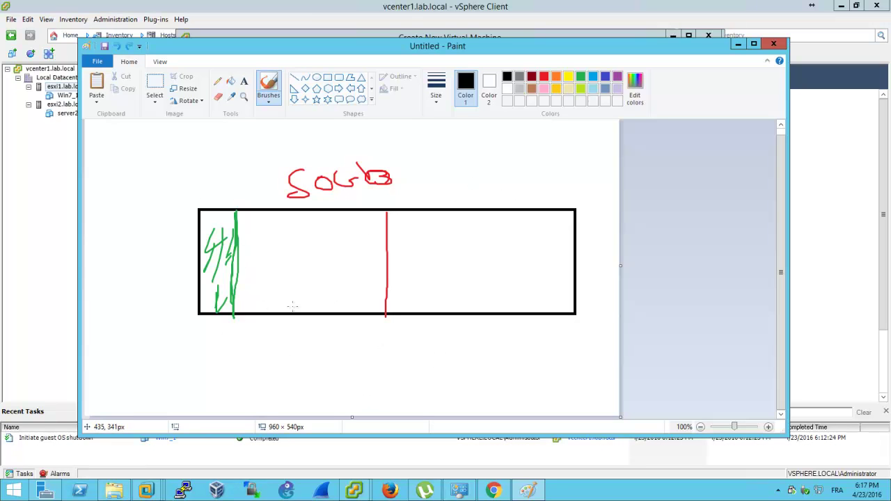
pyautogui.moveTo(434, 355)
pyautogui.mouseDown()
pyautogui.moveTo(447, 371)
pyautogui.moveTo(440, 378)
pyautogui.mouseUp()
pyautogui.moveTo(469, 353)
pyautogui.mouseDown()
pyautogui.moveTo(464, 363)
pyautogui.moveTo(469, 354)
pyautogui.mouseUp()
pyautogui.click(354, 236)
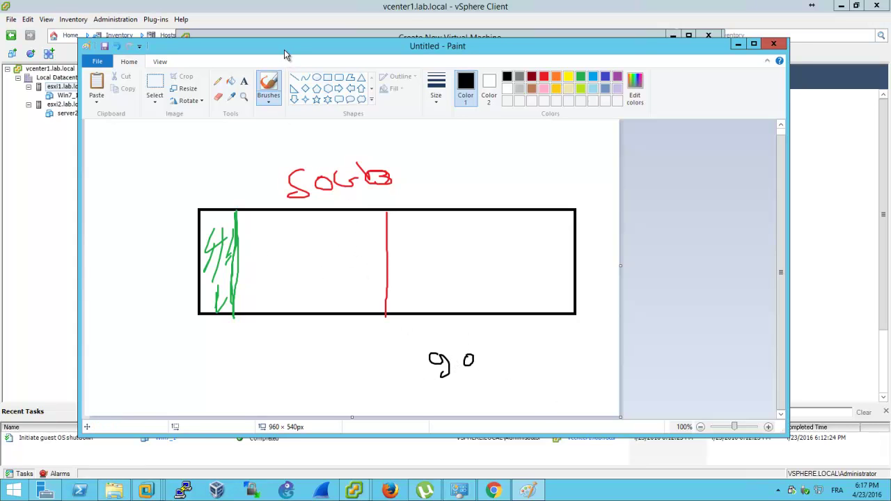
# Maximize Paint, add and circle another lower label, and draw black lines at the left end
pyautogui.moveTo(355, 371)
pyautogui.mouseDown()
pyautogui.moveTo(354, 116)
pyautogui.moveTo(704, 246)
pyautogui.mouseUp()
pyautogui.click(824, 252)
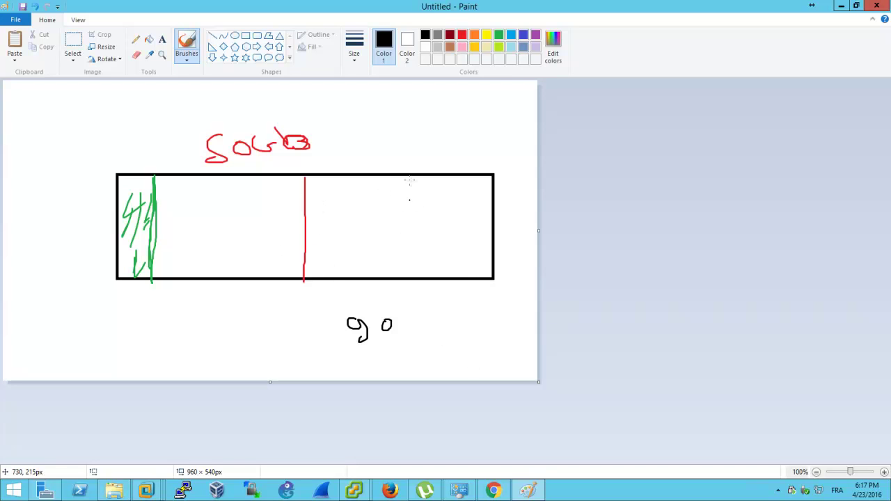
pyautogui.moveTo(409, 363)
pyautogui.mouseDown()
pyautogui.moveTo(445, 369)
pyautogui.moveTo(453, 351)
pyautogui.moveTo(446, 360)
pyautogui.mouseUp()
pyautogui.click(426, 326)
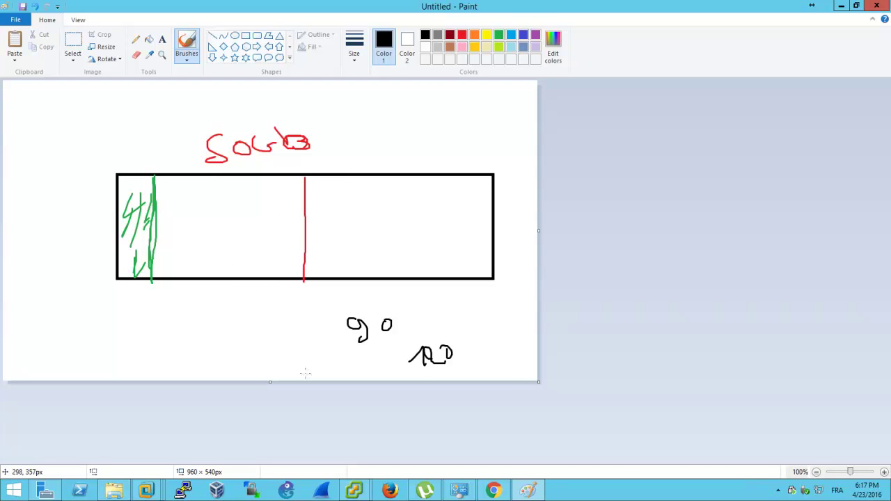
pyautogui.moveTo(380, 307)
pyautogui.mouseDown()
pyautogui.moveTo(320, 333)
pyautogui.moveTo(418, 311)
pyautogui.moveTo(377, 297)
pyautogui.mouseUp()
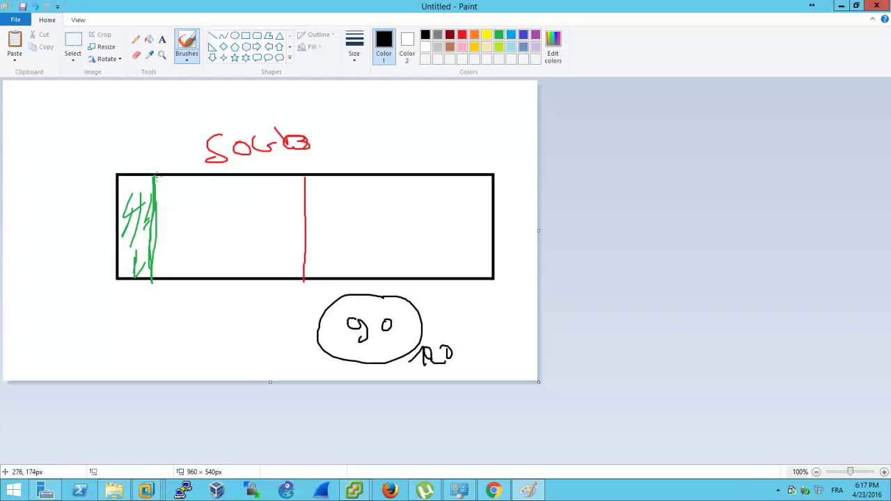
pyautogui.moveTo(157, 182)
pyautogui.mouseDown()
pyautogui.moveTo(152, 253)
pyautogui.moveTo(160, 285)
pyautogui.mouseUp()
pyautogui.moveTo(188, 180)
pyautogui.mouseDown()
pyautogui.moveTo(177, 189)
pyautogui.moveTo(170, 271)
pyautogui.mouseUp()
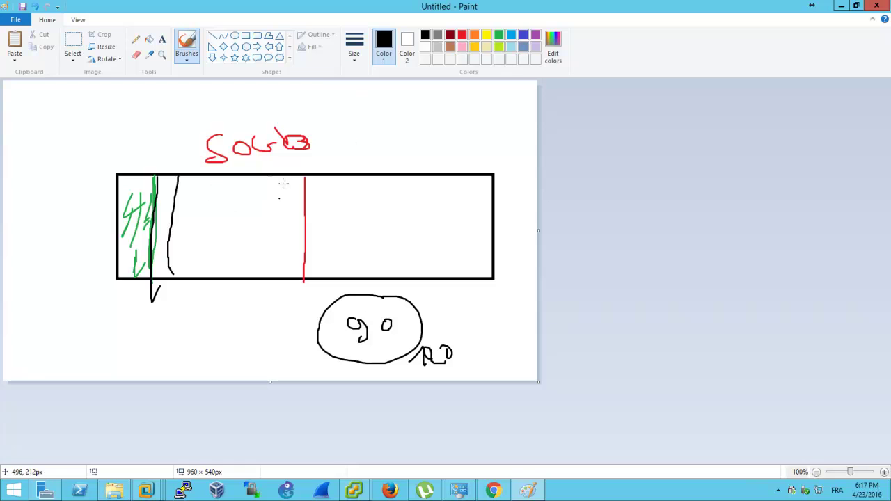
pyautogui.moveTo(281, 176); pyautogui.dragTo(265, 289)
pyautogui.hotkey('ctrl', 'z')
pyautogui.hotkey('ctrl', 'z')
pyautogui.hotkey('ctrl', 'z')
pyautogui.hotkey('ctrl', 'z')
pyautogui.hotkey('ctrl', 'z')
pyautogui.hotkey('ctrl', 'z')
# Undo the coloured strokes and redraw black dividers and a scribble inside the rectangle
pyautogui.hotkey('ctrl', 'z')
pyautogui.hotkey('ctrl', 'z')
pyautogui.hotkey('ctrl', 'z')
pyautogui.hotkey('ctrl', 'z')
pyautogui.hotkey('ctrl', 'z')
pyautogui.hotkey('ctrl', 'z')
pyautogui.hotkey('ctrl', 'z')
pyautogui.hotkey('ctrl', 'z')
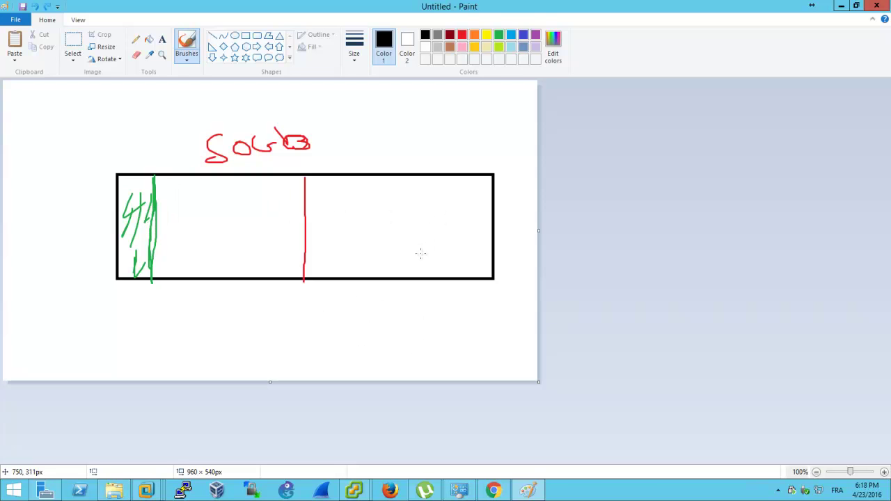
pyautogui.hotkey('ctrl', 'z')
pyautogui.hotkey('ctrl', 'z')
pyautogui.hotkey('ctrl', 'z')
pyautogui.hotkey('ctrl', 'z')
pyautogui.hotkey('ctrl', 'z')
pyautogui.hotkey('ctrl', 'z')
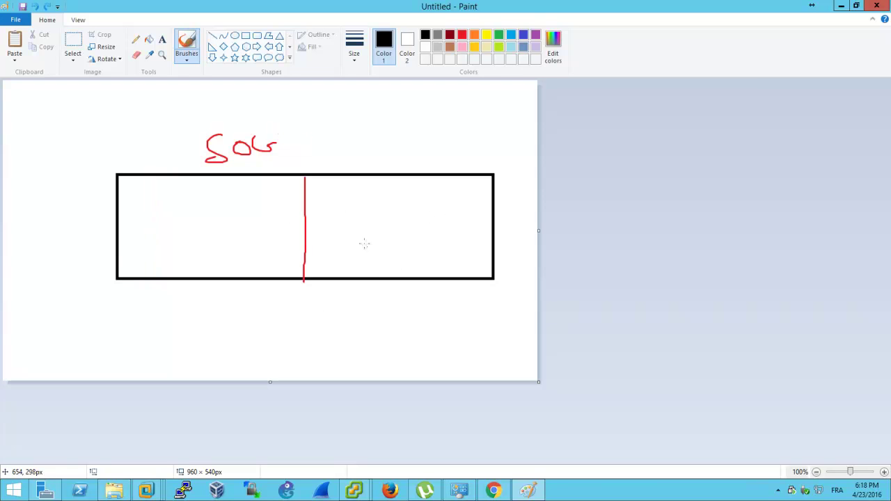
pyautogui.hotkey('ctrl', 'z')
pyautogui.hotkey('ctrl', 'z')
pyautogui.moveTo(300, 177); pyautogui.dragTo(306, 279)
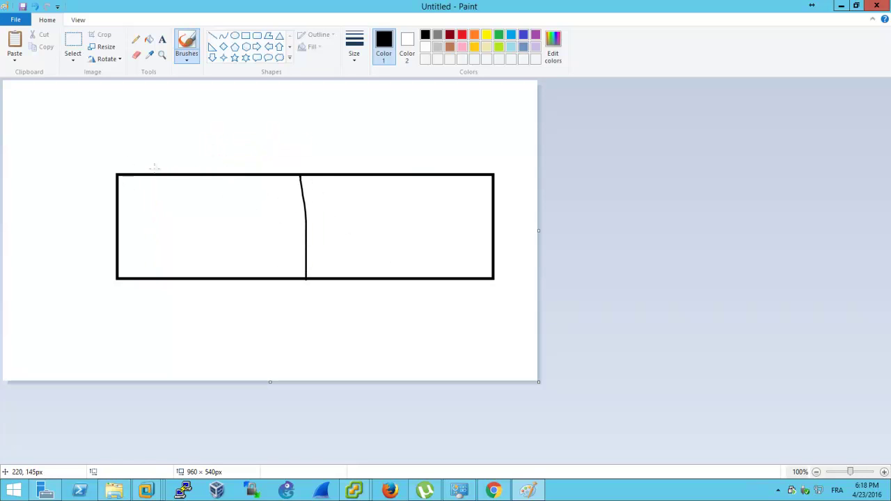
pyautogui.moveTo(180, 177); pyautogui.dragTo(168, 278)
pyautogui.moveTo(143, 250)
pyautogui.mouseDown()
pyautogui.moveTo(160, 277)
pyautogui.moveTo(174, 219)
pyautogui.moveTo(128, 180)
pyautogui.moveTo(112, 197)
pyautogui.moveTo(144, 236)
pyautogui.moveTo(139, 245)
pyautogui.mouseUp()
pyautogui.moveTo(288, 194)
pyautogui.mouseDown()
pyautogui.moveTo(259, 239)
pyautogui.moveTo(188, 239)
pyautogui.moveTo(265, 251)
pyautogui.moveTo(222, 217)
pyautogui.moveTo(183, 224)
pyautogui.moveTo(242, 221)
pyautogui.moveTo(272, 179)
pyautogui.mouseUp()
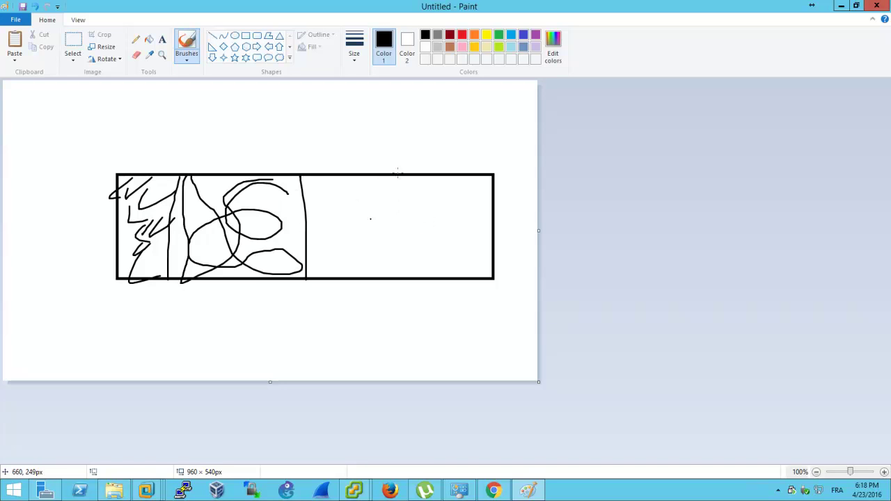
# Write black labels above and below the rectangle, extend the dividers, then minimize Paint
pyautogui.moveTo(370, 116)
pyautogui.mouseDown()
pyautogui.moveTo(350, 139)
pyautogui.moveTo(384, 114)
pyautogui.moveTo(428, 120)
pyautogui.mouseUp()
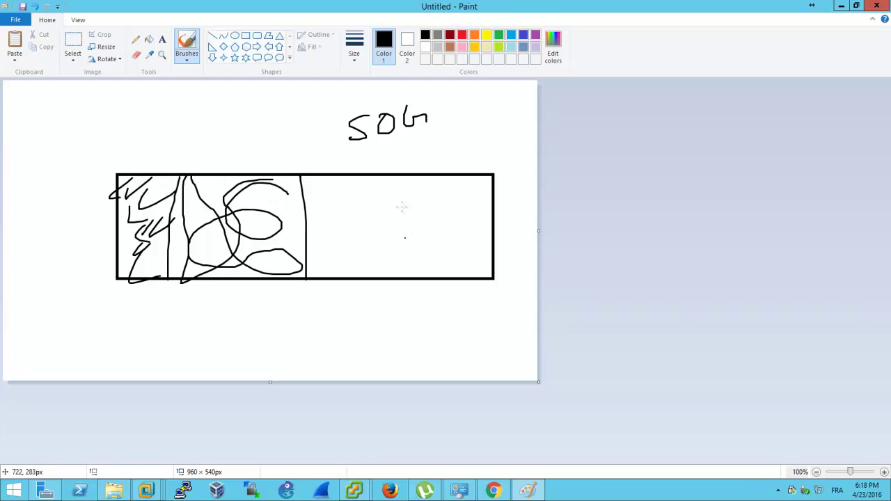
pyautogui.moveTo(324, 328)
pyautogui.mouseDown()
pyautogui.moveTo(358, 351)
pyautogui.moveTo(373, 317)
pyautogui.mouseUp()
pyautogui.moveTo(388, 348); pyautogui.dragTo(426, 344)
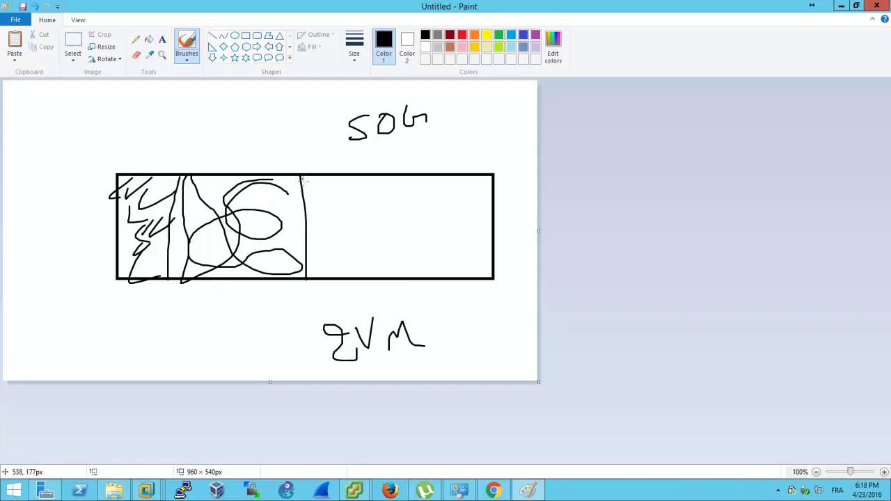
pyautogui.moveTo(301, 174); pyautogui.dragTo(294, 149)
pyautogui.moveTo(145, 173); pyautogui.dragTo(131, 354)
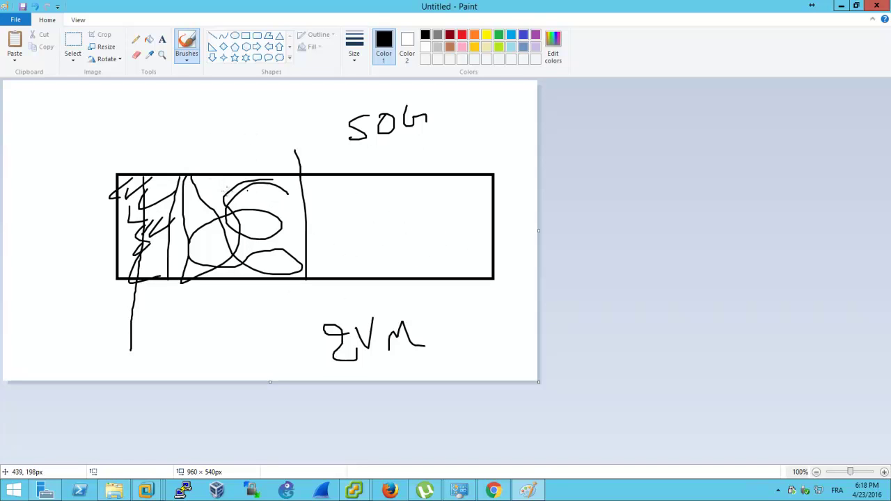
pyautogui.moveTo(209, 116); pyautogui.dragTo(219, 133)
pyautogui.moveTo(226, 119)
pyautogui.mouseDown()
pyautogui.moveTo(228, 127)
pyautogui.moveTo(266, 122)
pyautogui.mouseUp()
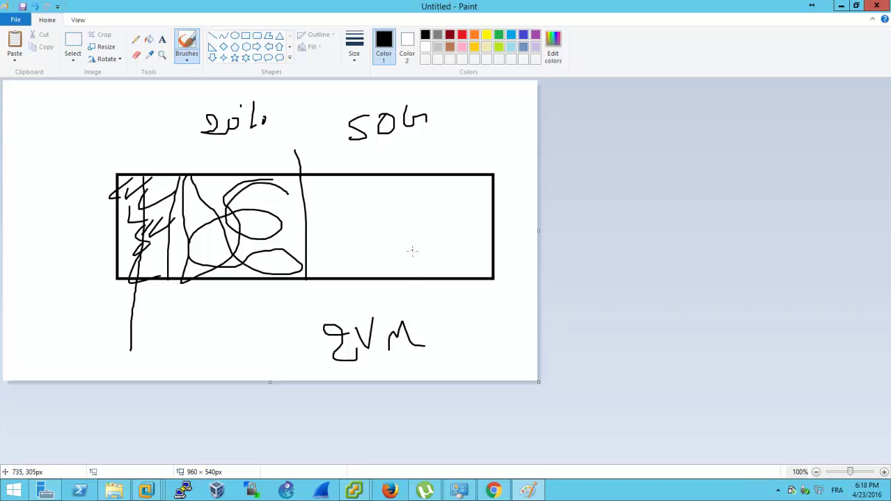
pyautogui.click(841, 6)
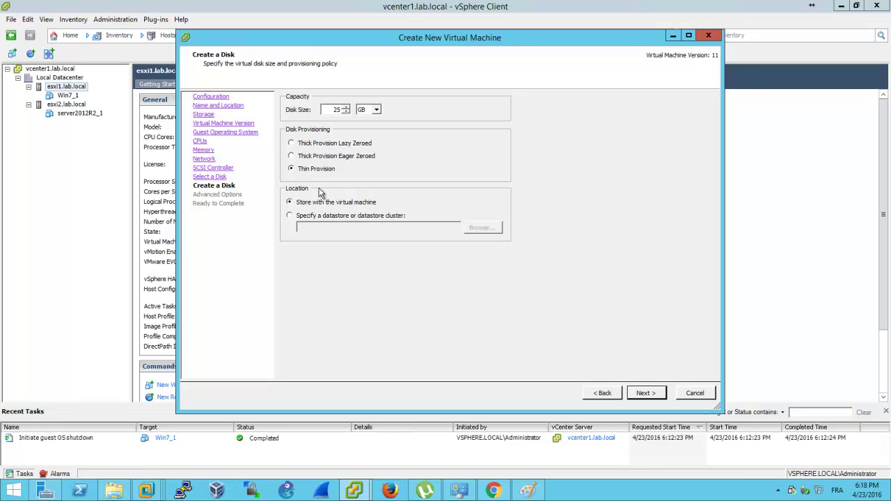
# Accept the advanced disk options, choose to edit VM settings, and remove the floppy drive
pyautogui.click(641, 392)
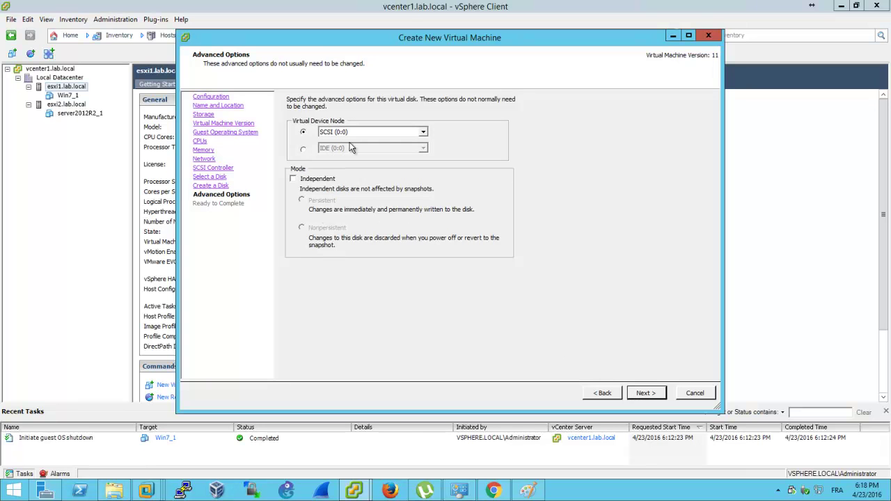
pyautogui.click(652, 394)
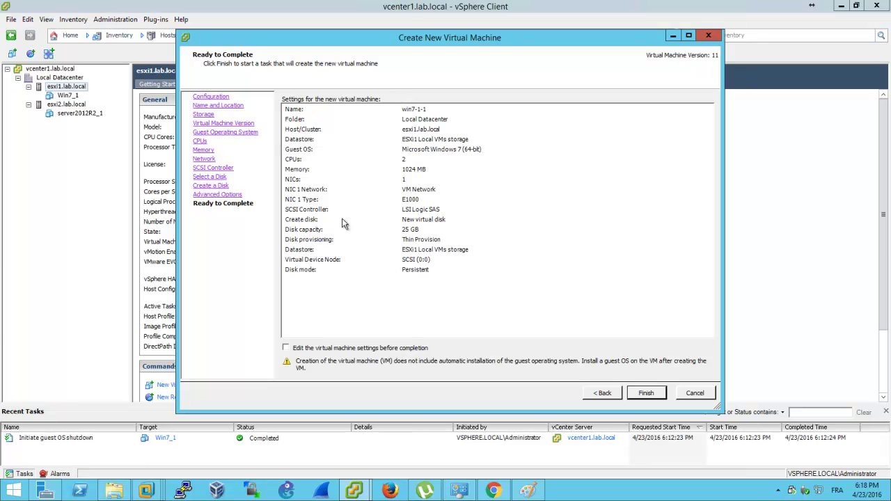
pyautogui.click(393, 350)
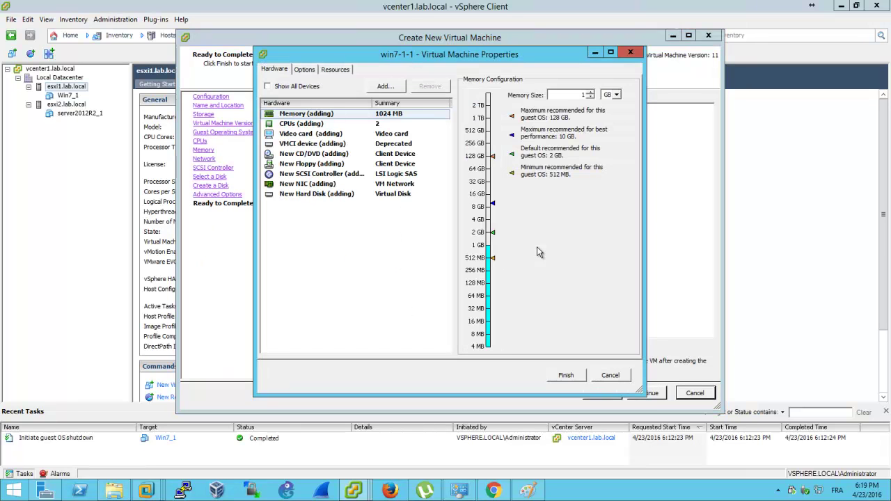
pyautogui.click(320, 166)
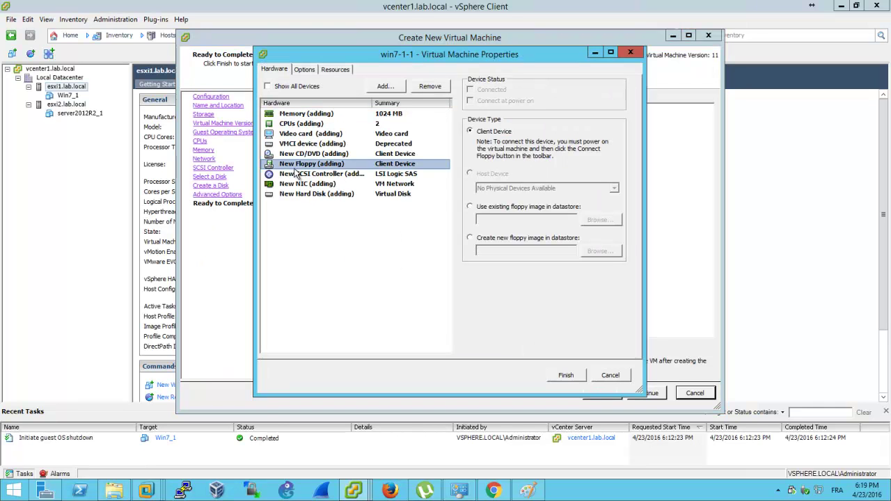
pyautogui.click(437, 86)
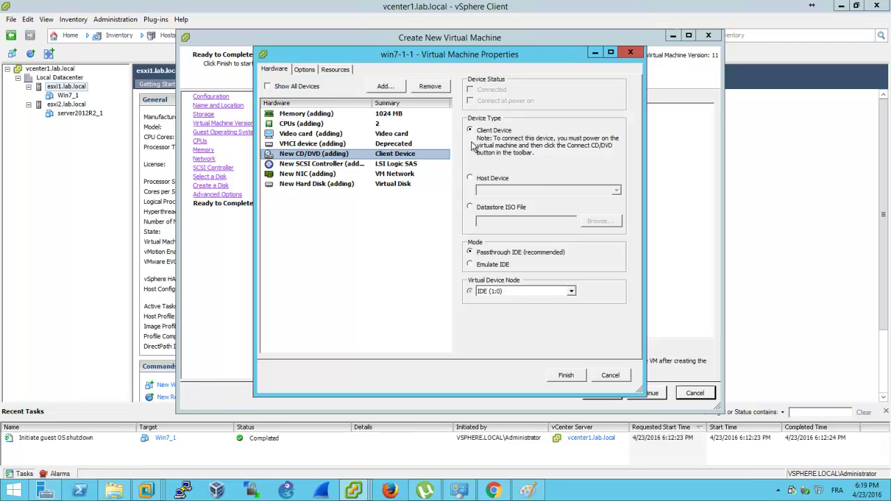
# Set the CD/DVD drive to Datastore ISO File, connected at power on
pyautogui.click(491, 180)
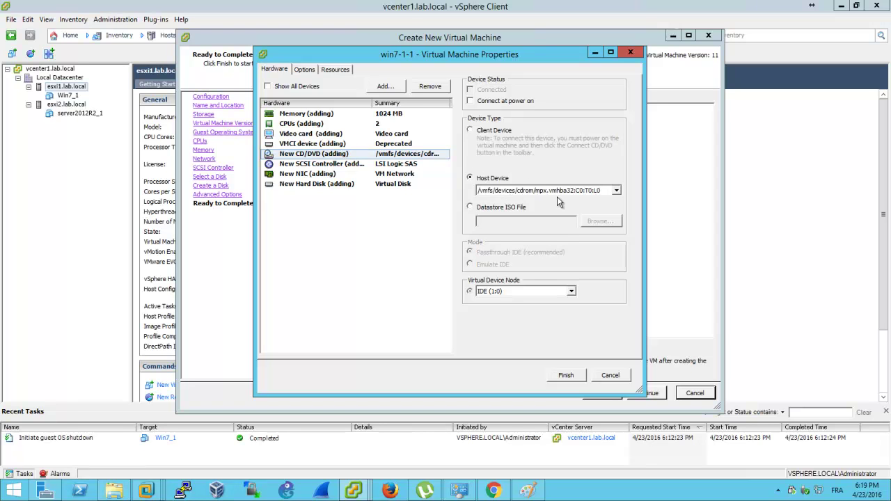
pyautogui.click(517, 208)
pyautogui.click(482, 101)
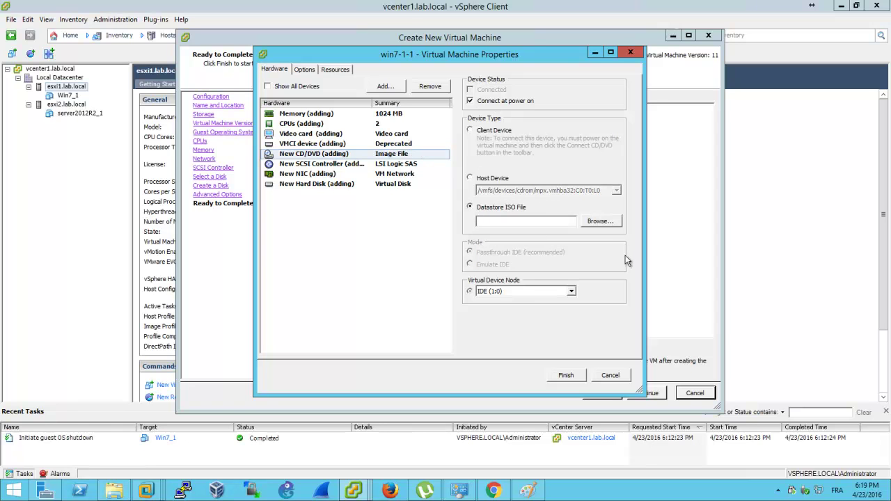
pyautogui.click(603, 222)
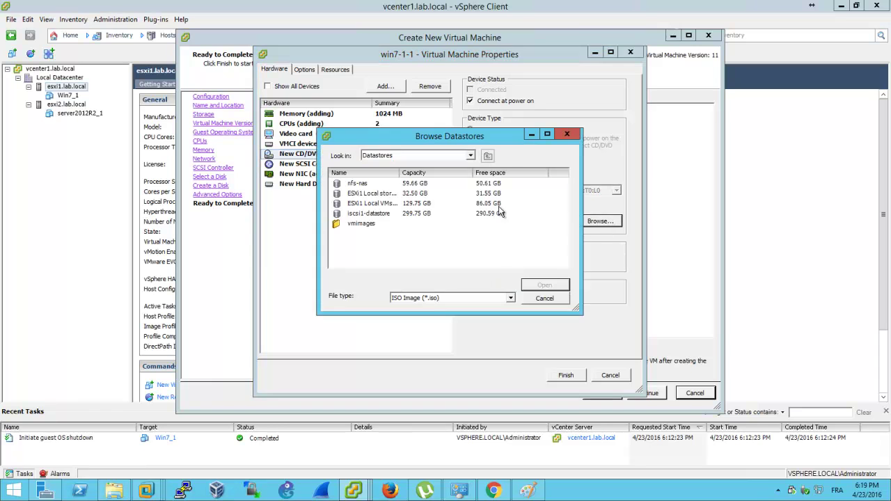
# Pick the Windows 7 ISO from ESXi1 Local VMs storage > ISO and finish creating the VM
pyautogui.doubleClick(401, 174)
pyautogui.doubleClick(398, 194)
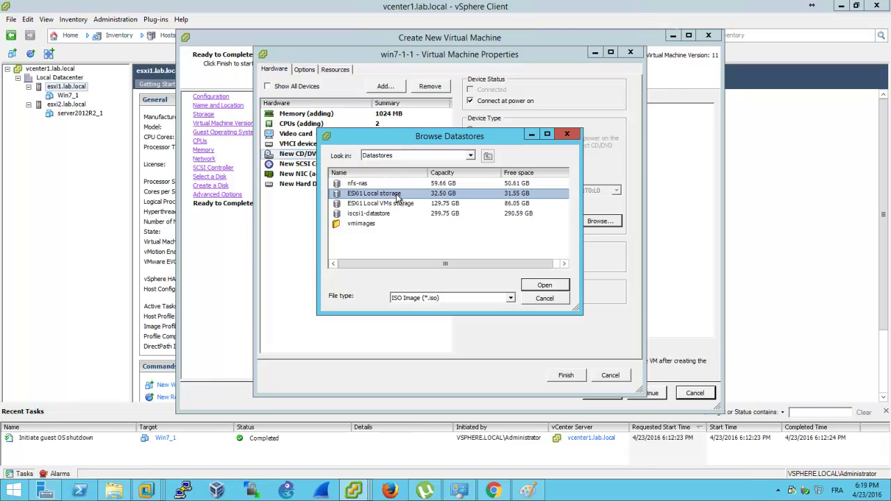
pyautogui.click(488, 155)
pyautogui.doubleClick(408, 203)
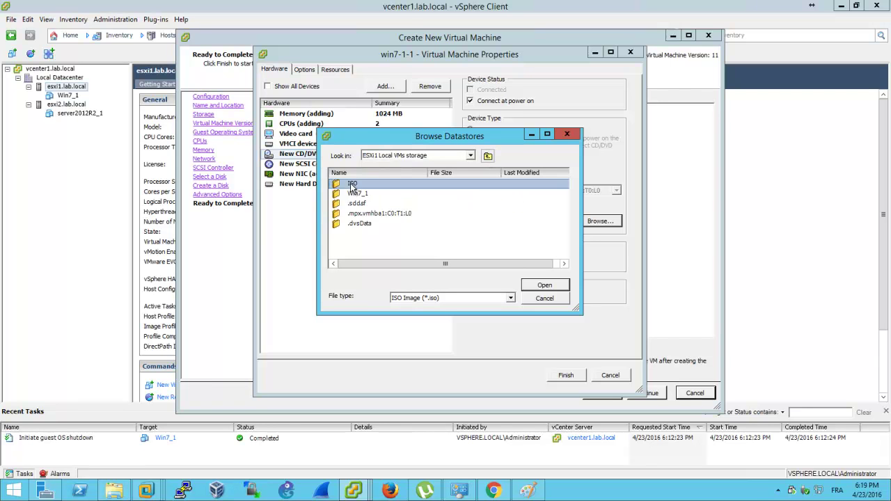
pyautogui.doubleClick(352, 184)
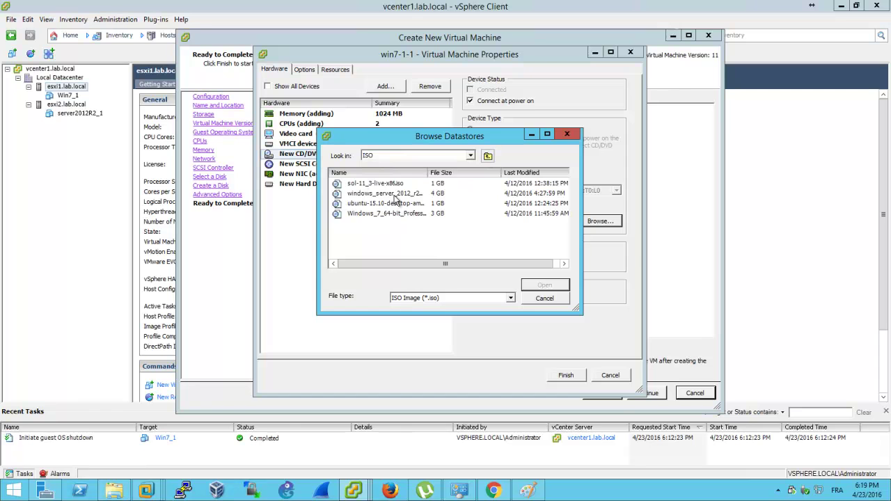
pyautogui.doubleClick(392, 214)
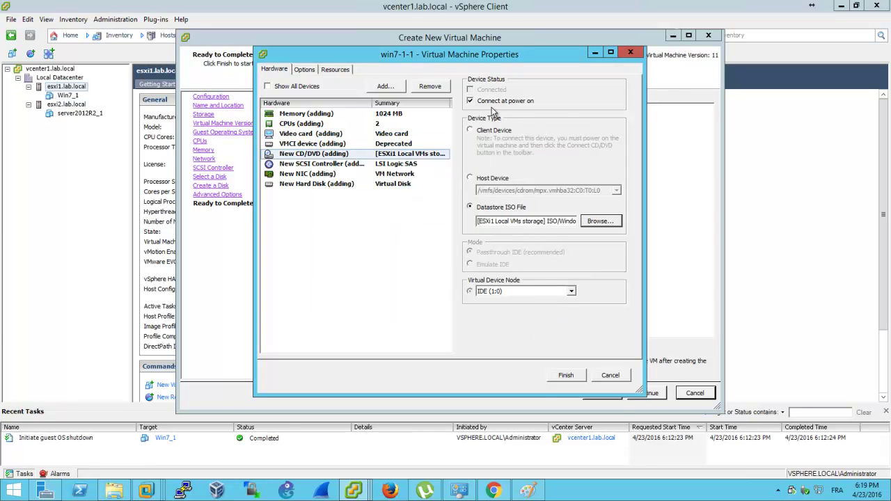
pyautogui.click(566, 375)
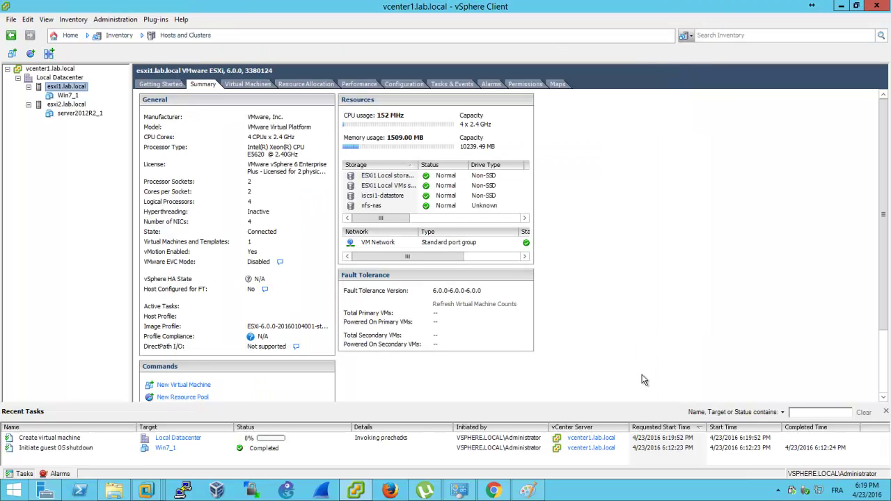
# Select the win7-1-1 virtual machine in the inventory and power it on
pyautogui.click(73, 105)
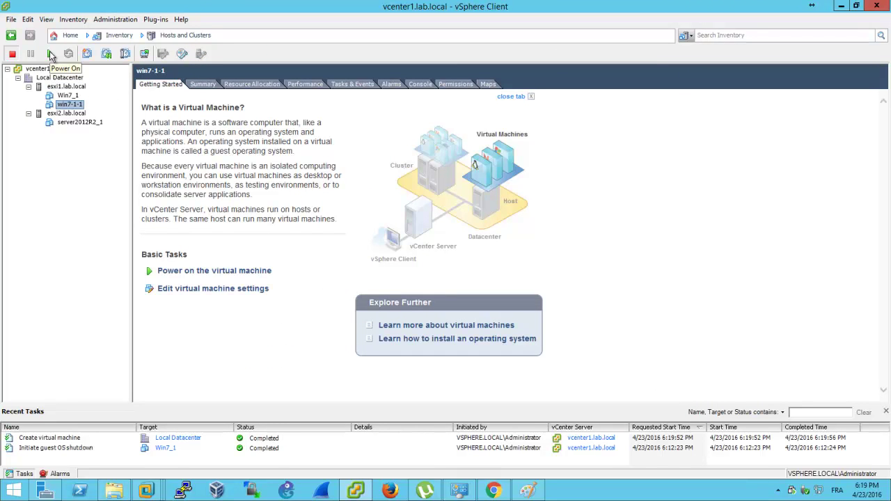
pyautogui.click(50, 54)
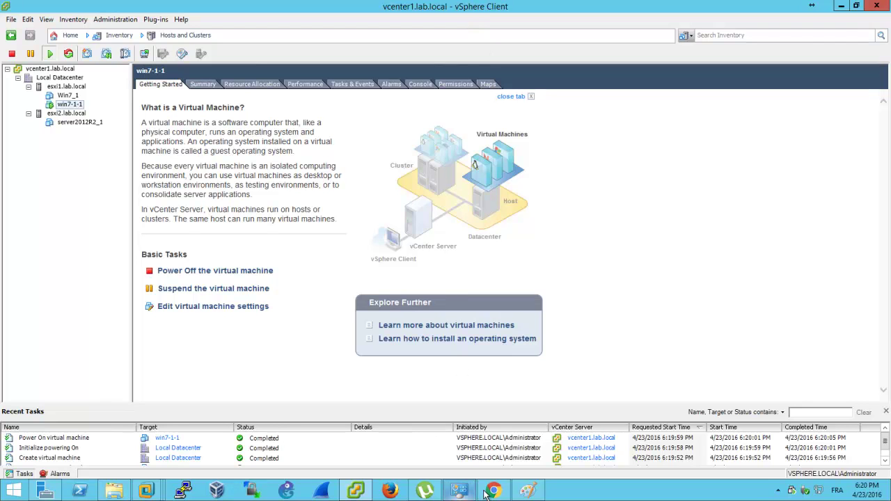
# In a new Chrome tab, search Google Images for 'kvm switch'
pyautogui.moveTo(487, 492)
pyautogui.click(490, 428)
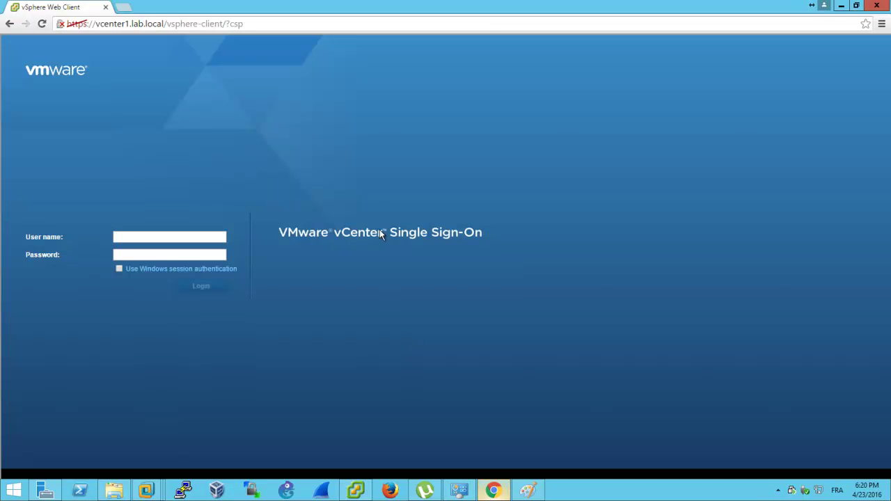
pyautogui.click(124, 7)
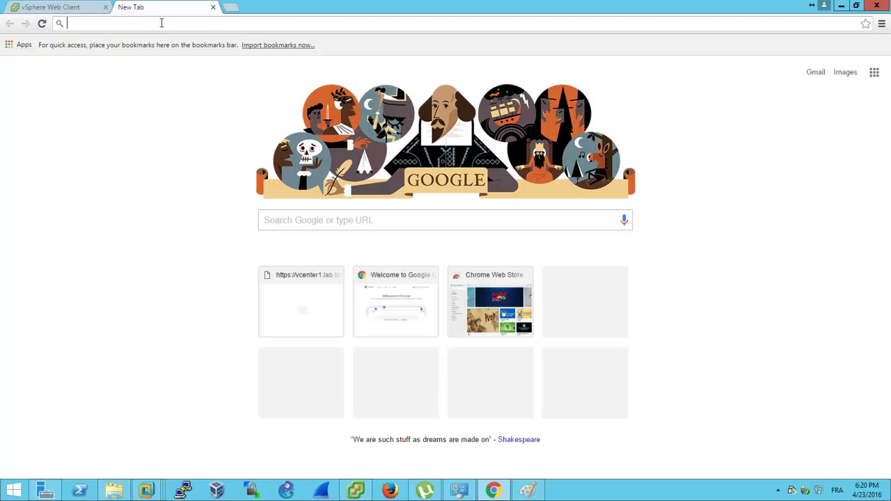
pyautogui.write('kvm switch')
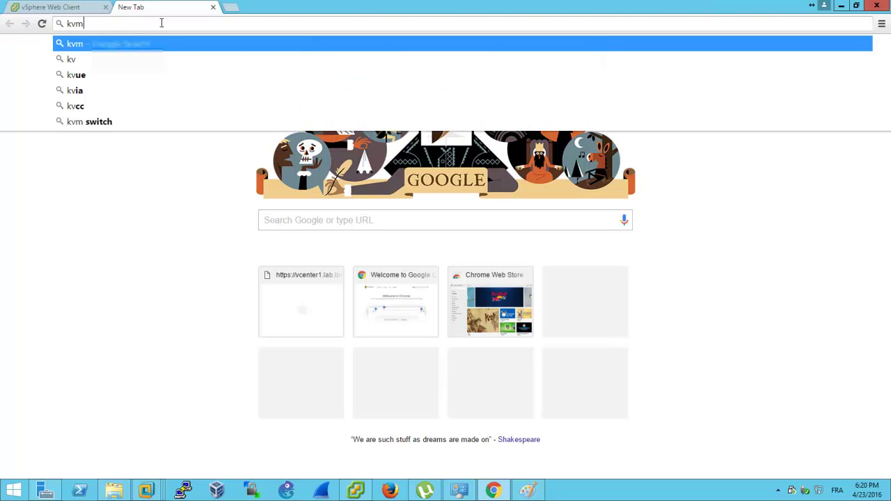
pyautogui.press('Return')
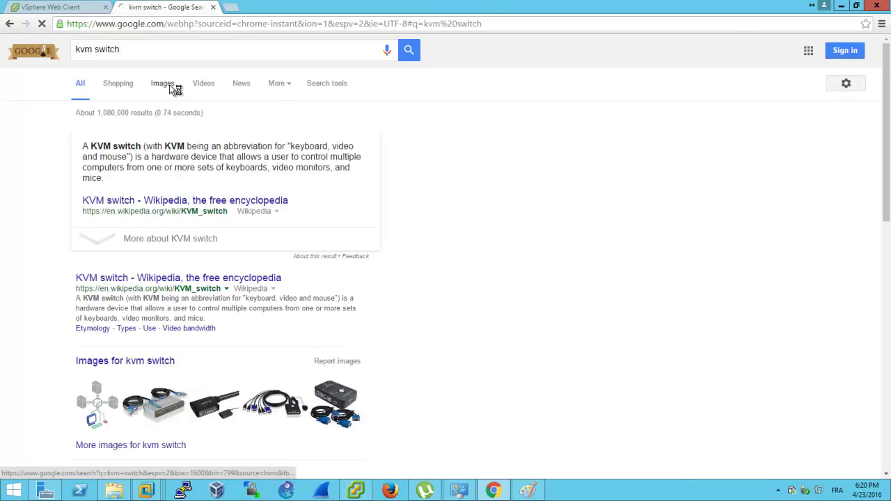
pyautogui.click(170, 87)
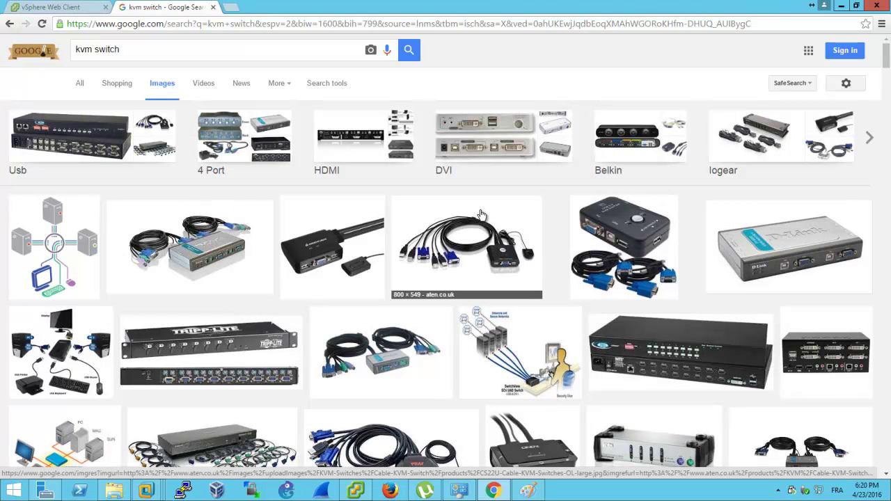
# Open the KVM switch diagram image result in a new tab
pyautogui.scroll(-1, 480, 218)
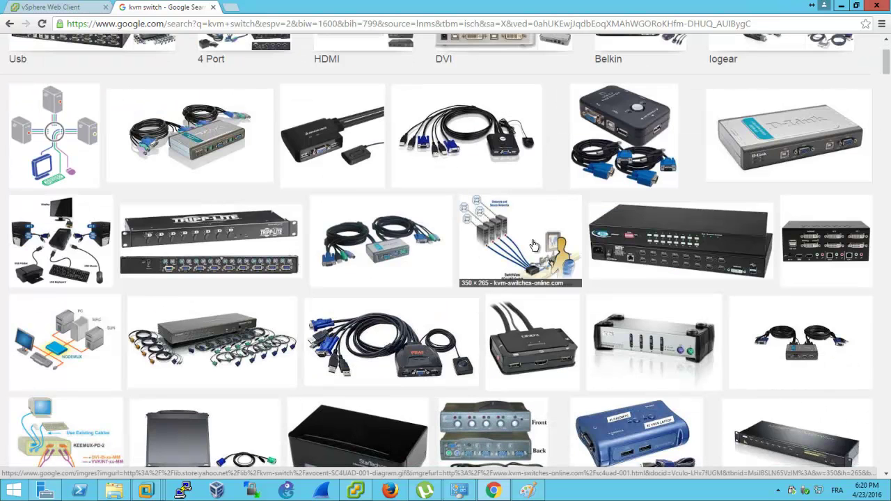
pyautogui.rightClick(533, 245)
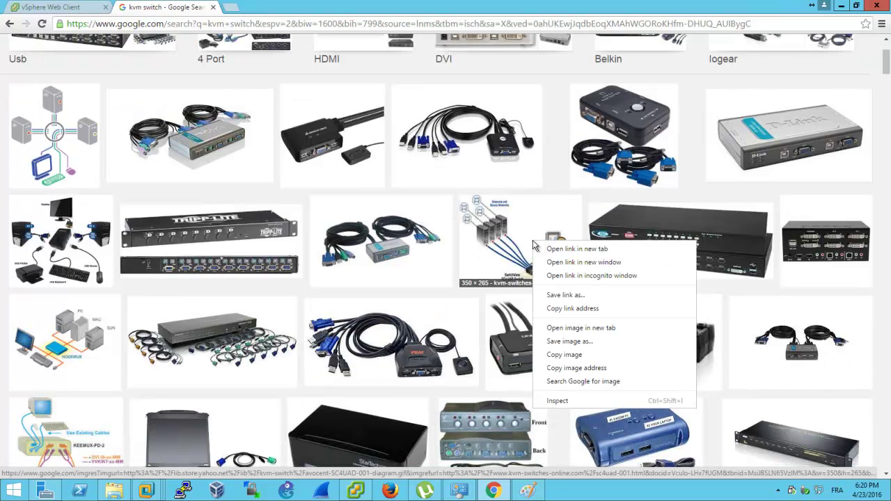
pyautogui.click(554, 248)
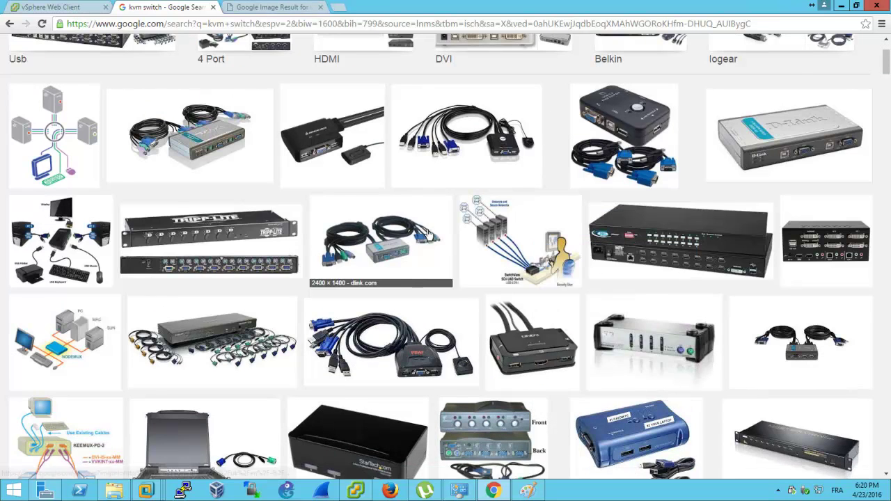
# Narrow the image search query from 'kvm switch' to just 'kvm'
pyautogui.scroll(2, 451, 243)
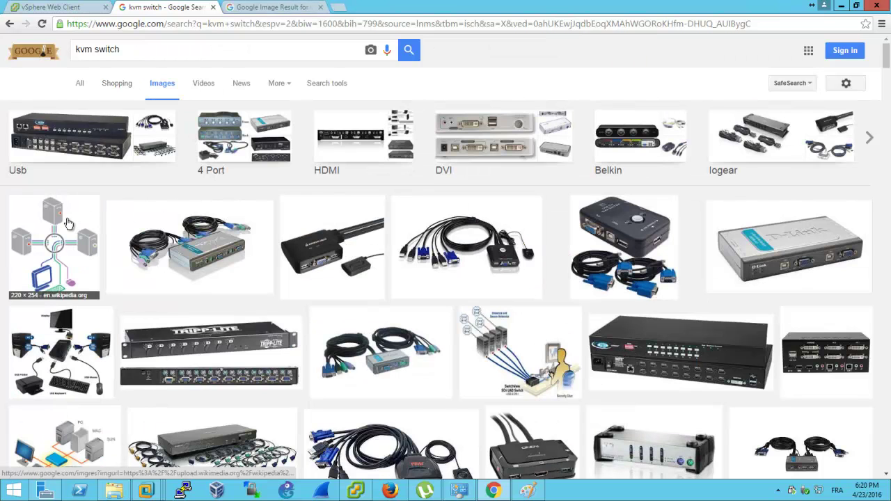
pyautogui.doubleClick(114, 53)
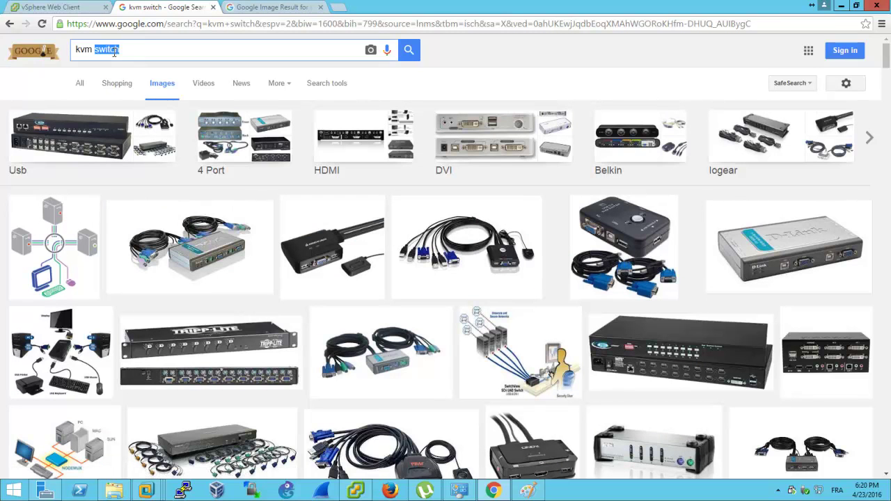
pyautogui.press('BackSpace')
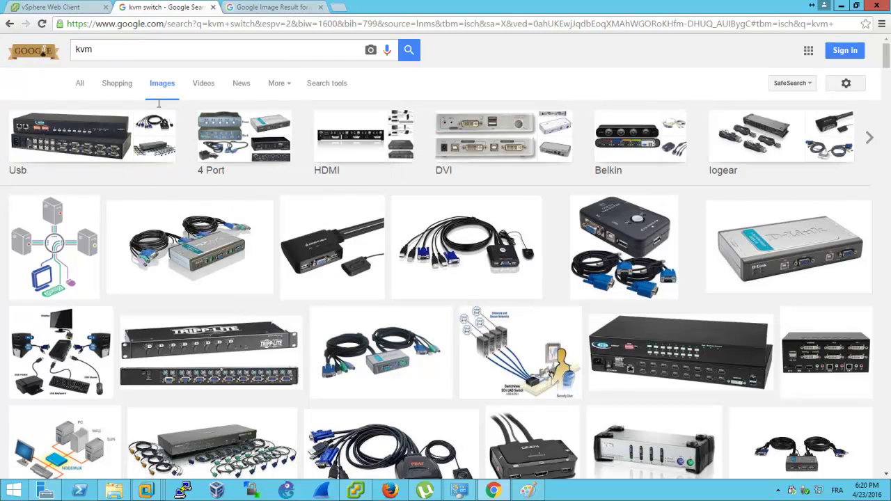
pyautogui.press('Return')
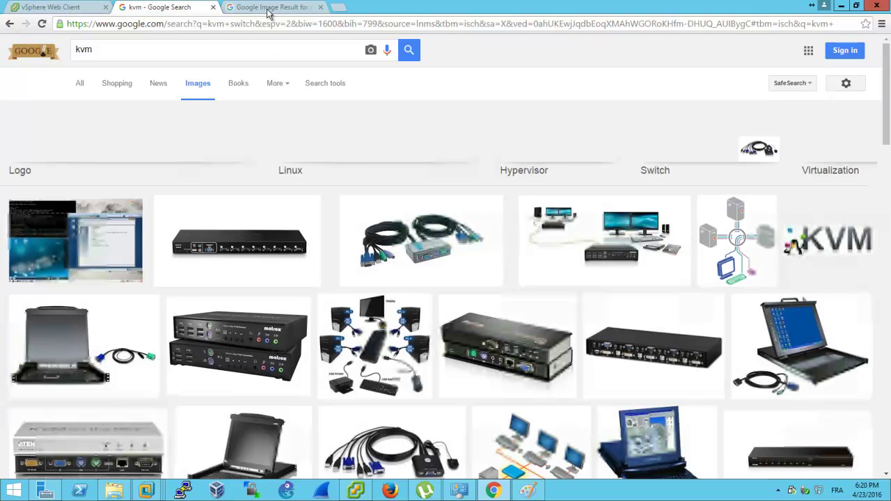
# View the full-size KVM switch diagram in its own tab
pyautogui.click(268, 9)
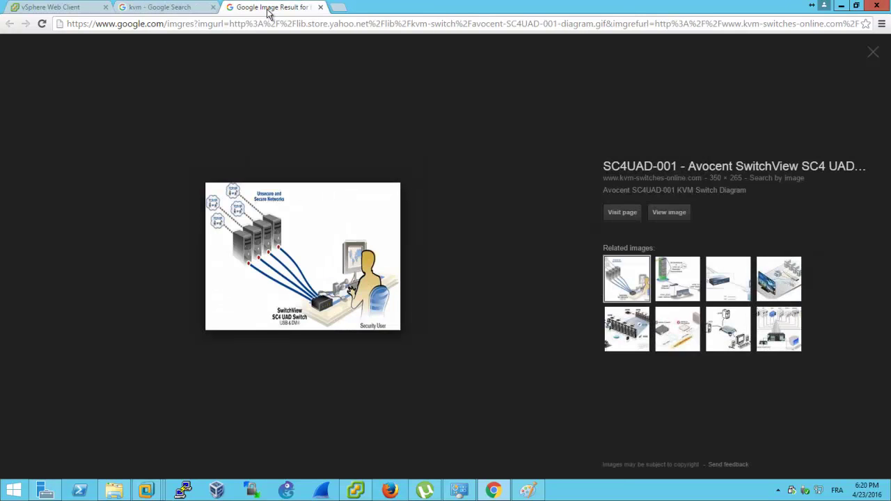
pyautogui.click(684, 217)
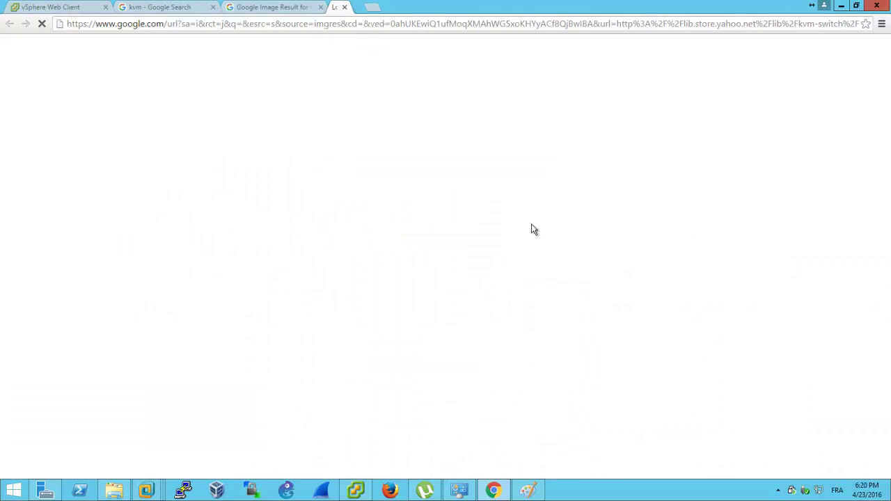
pyautogui.keyDown('ctrl'); pyautogui.scroll(6, 404, 224); pyautogui.keyUp('ctrl')
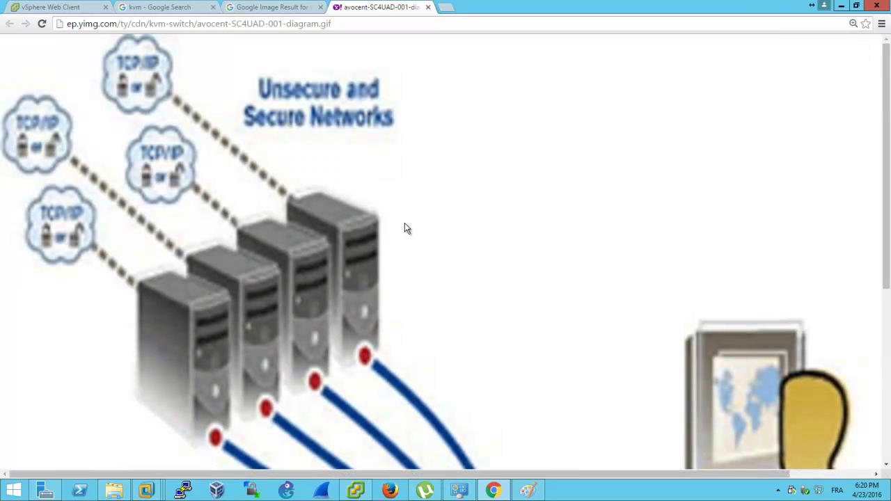
pyautogui.keyDown('ctrl'); pyautogui.scroll(-2, 406, 228); pyautogui.keyUp('ctrl')
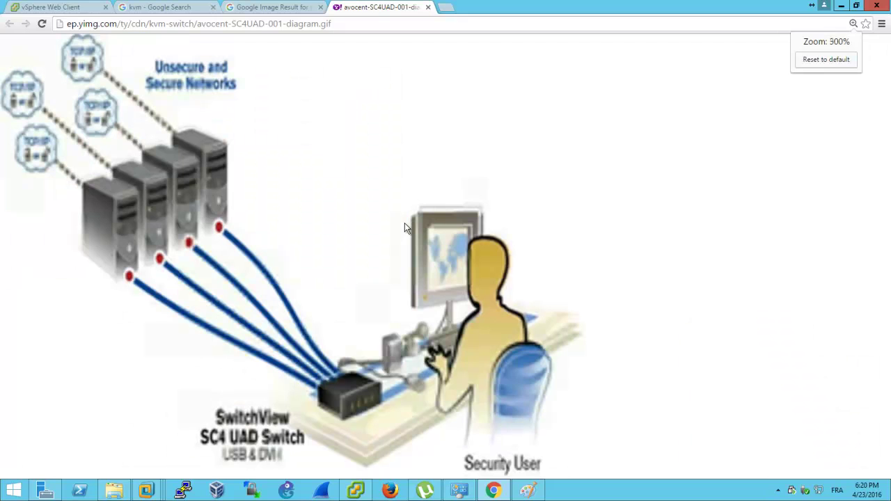
pyautogui.keyDown('ctrl'); pyautogui.scroll(-2, 342, 247); pyautogui.keyUp('ctrl')
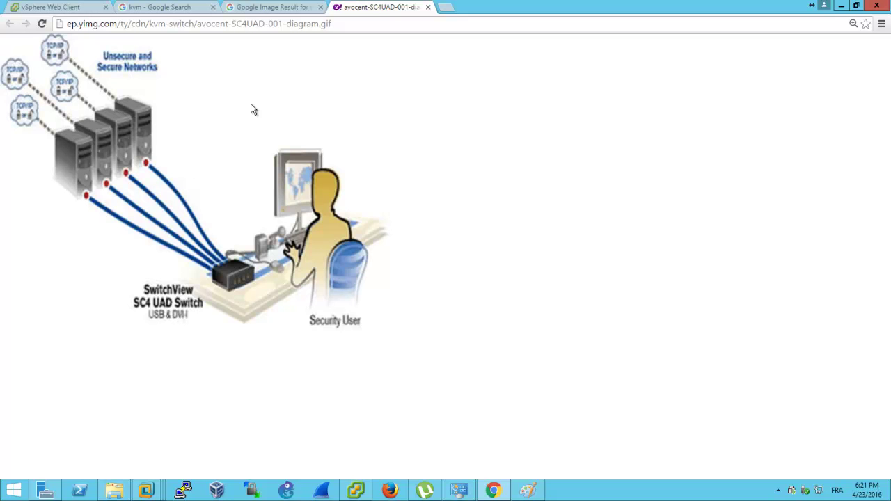
# Return to the 'kvm' image results and preview the 16-Port 19" LCD KVM Kit picture
pyautogui.click(300, 9)
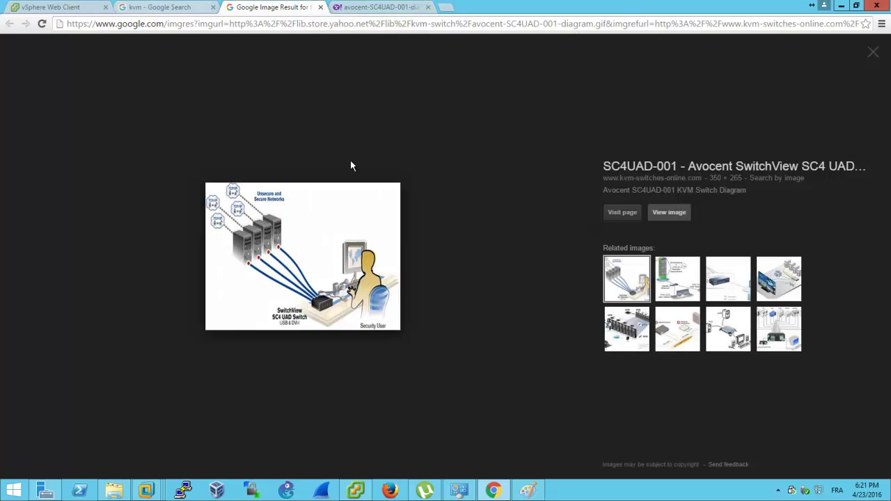
pyautogui.hotkey('ctrl', 'shift', 'Tab')
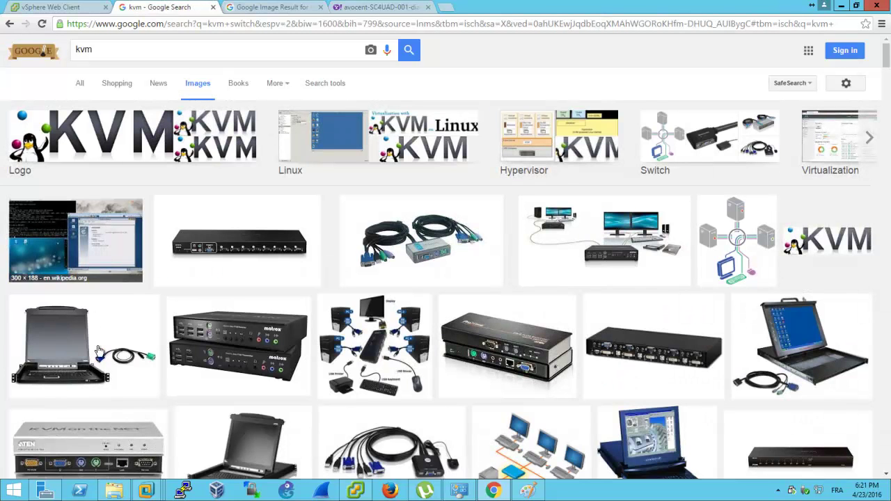
pyautogui.press('Return')
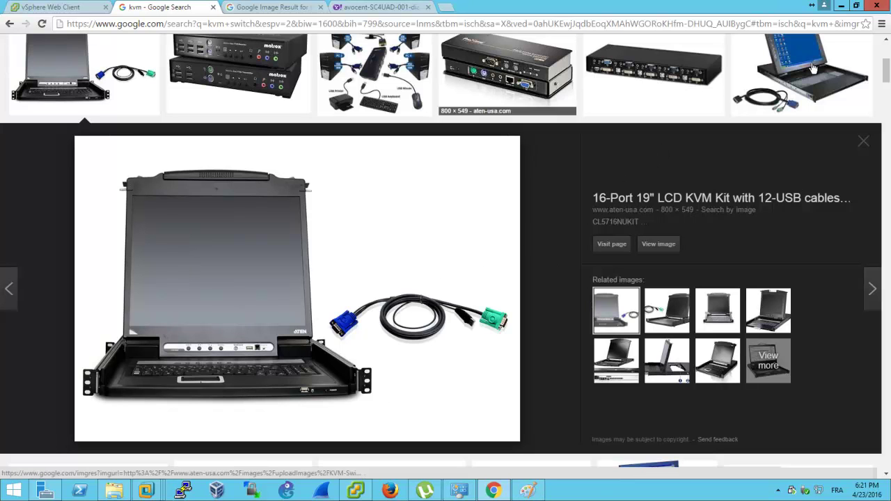
# Bring vSphere Client back to the front and open the win7-1-1 console
pyautogui.click(365, 493)
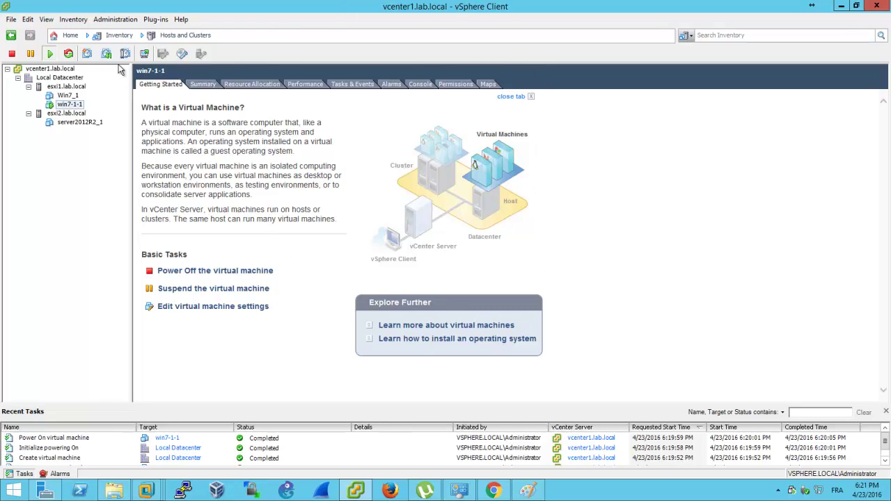
pyautogui.click(145, 54)
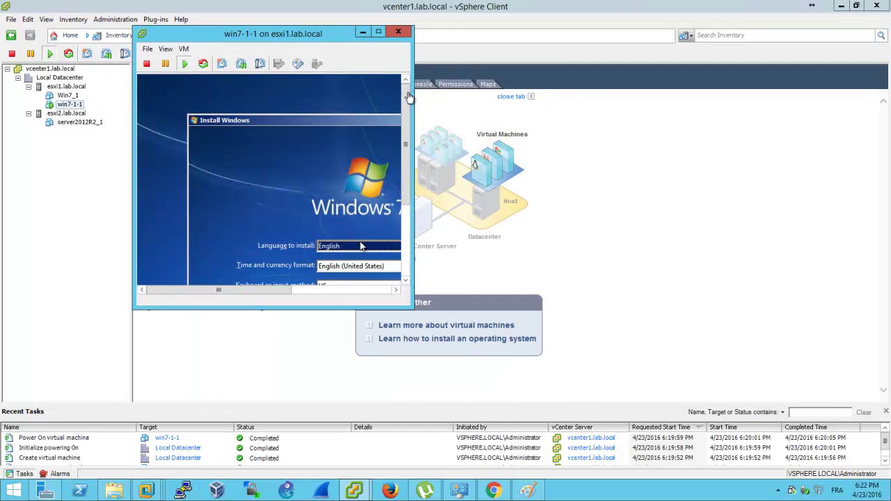
# Relaunch the win7-1-1 console, move its window down and right, and focus it
pyautogui.click(396, 31)
pyautogui.click(144, 54)
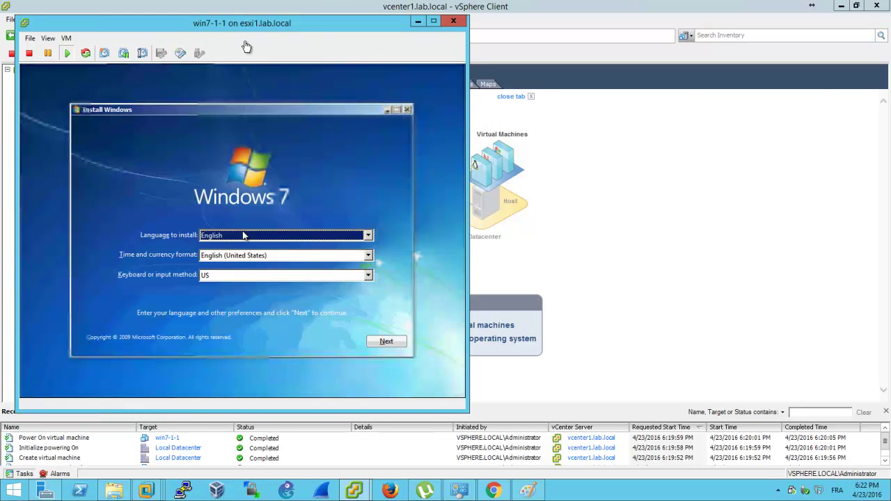
pyautogui.moveTo(268, 24); pyautogui.dragTo(374, 36)
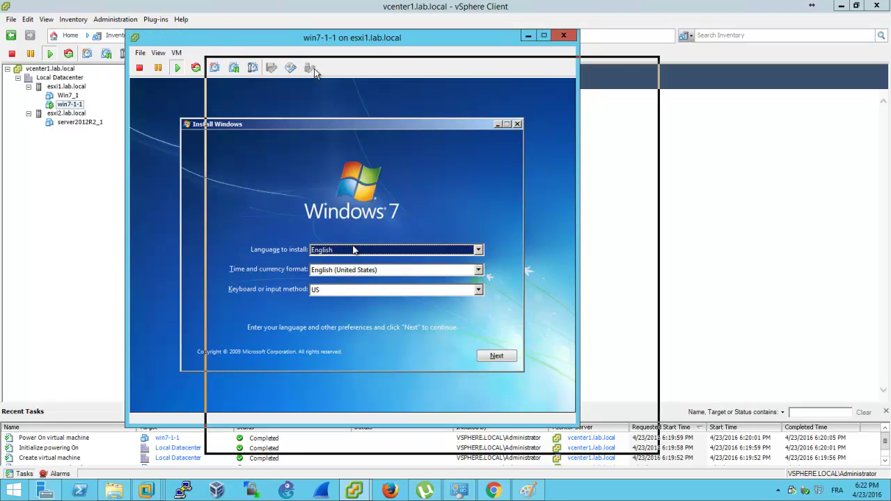
pyautogui.moveTo(311, 38); pyautogui.dragTo(402, 67)
pyautogui.click(484, 277)
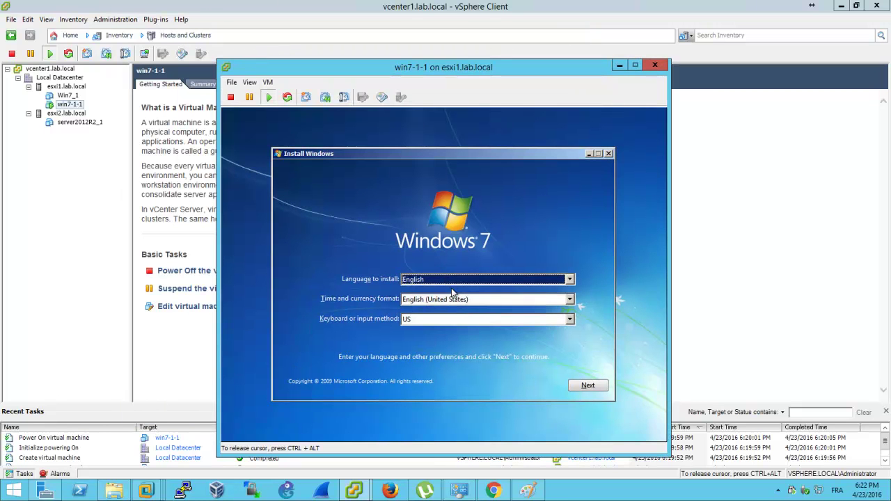
# Keep English, choose the French keyboard and French (France) time and currency format
pyautogui.click(456, 284)
pyautogui.click(456, 289)
pyautogui.click(449, 319)
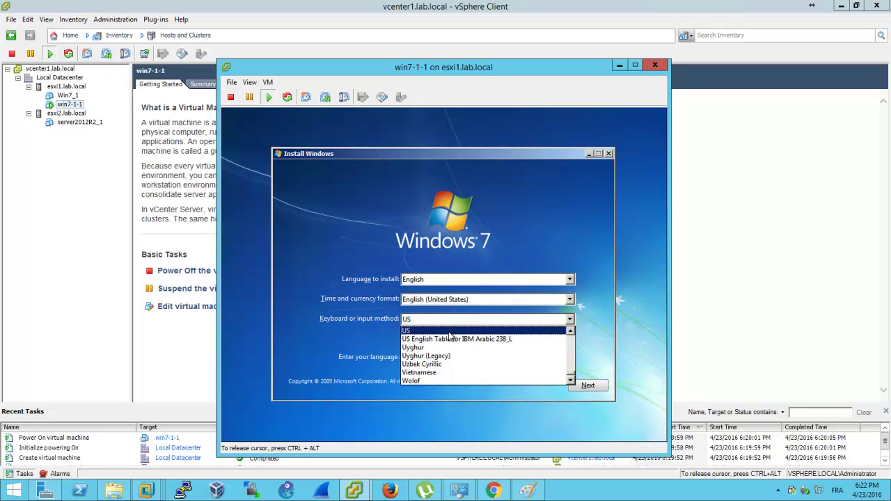
pyautogui.press('f')
pyautogui.press('Down')
pyautogui.press('Down')
pyautogui.press('Down')
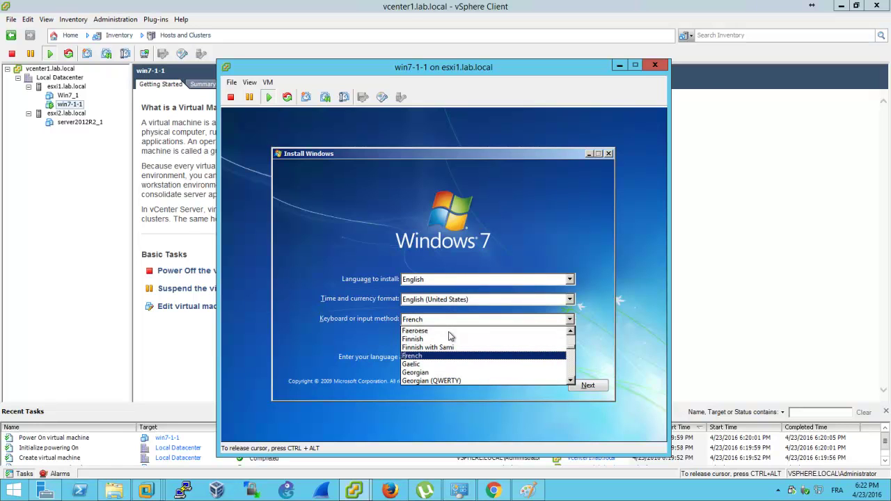
pyautogui.press('Return')
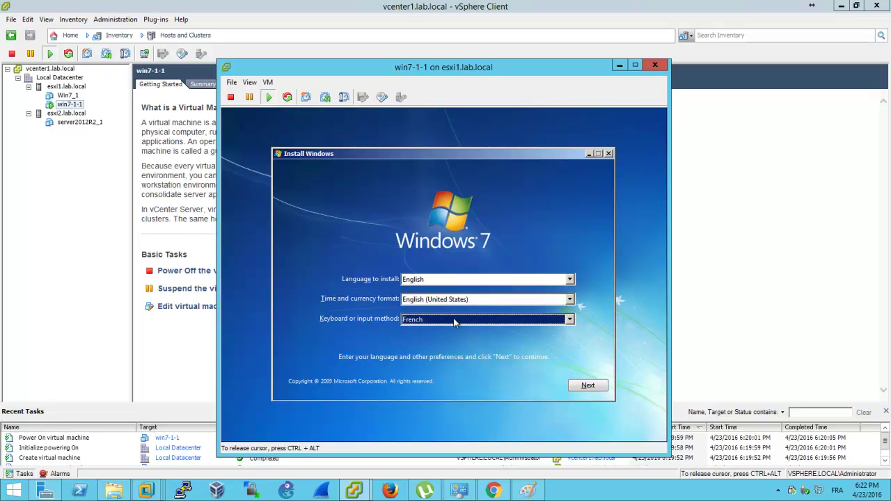
pyautogui.click(457, 304)
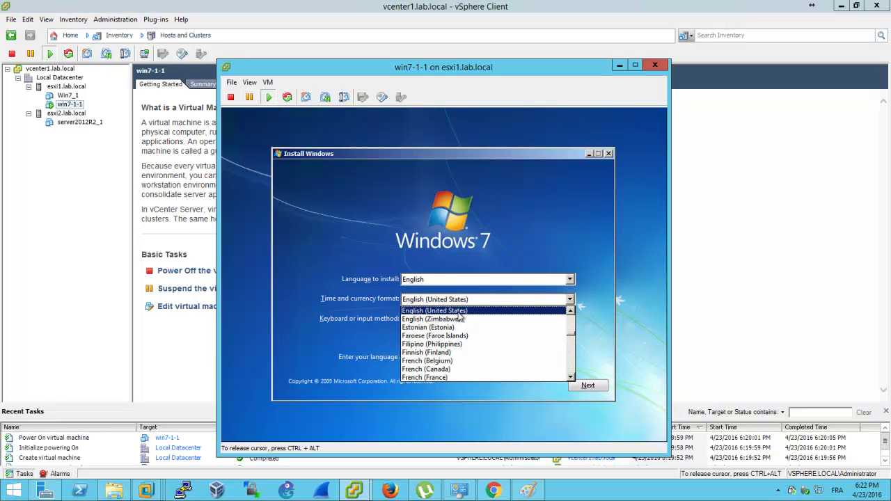
pyautogui.press('f')
pyautogui.click(445, 377)
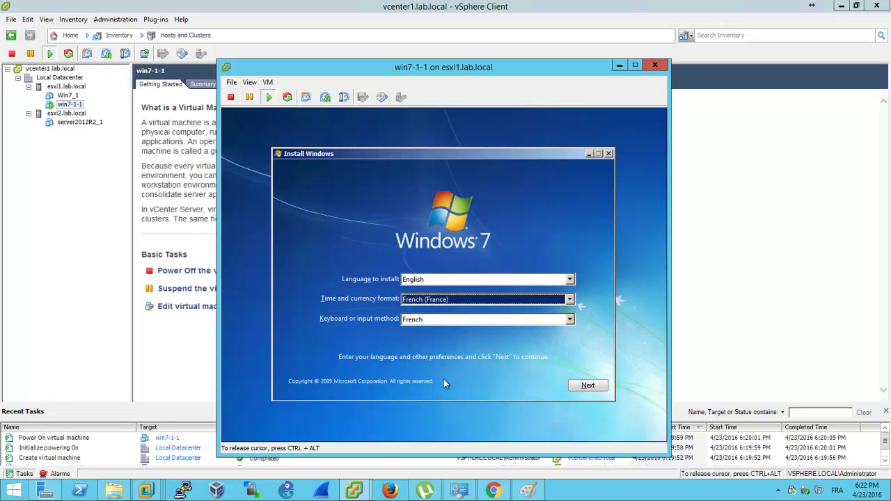
# Continue past the language settings, start Install now, and release console input with Ctrl+Alt
pyautogui.click(588, 385)
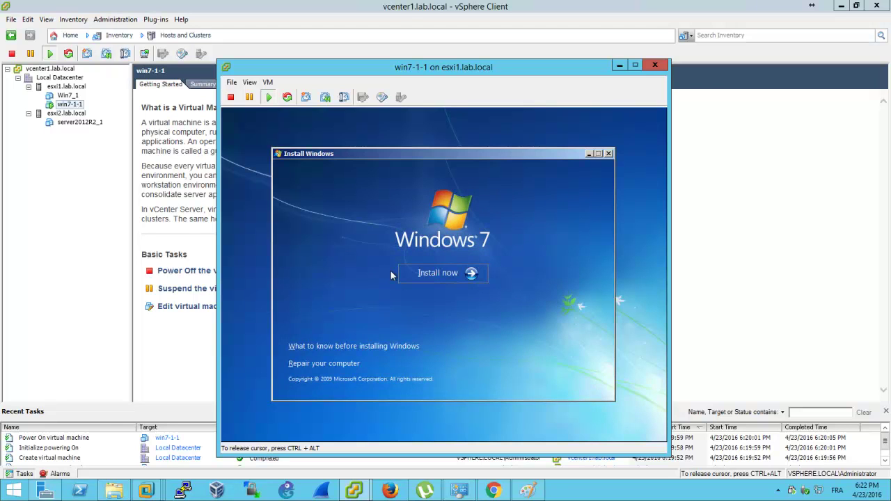
pyautogui.click(428, 272)
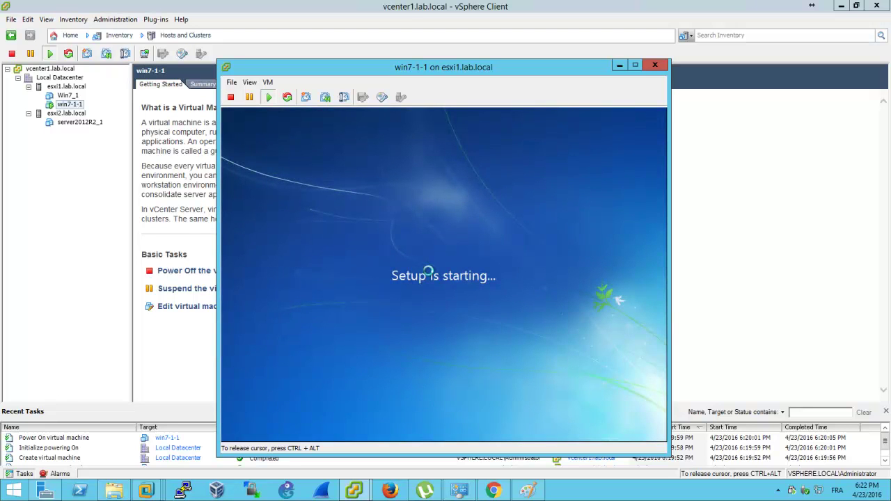
pyautogui.hotkey('ctrl', 'alt')
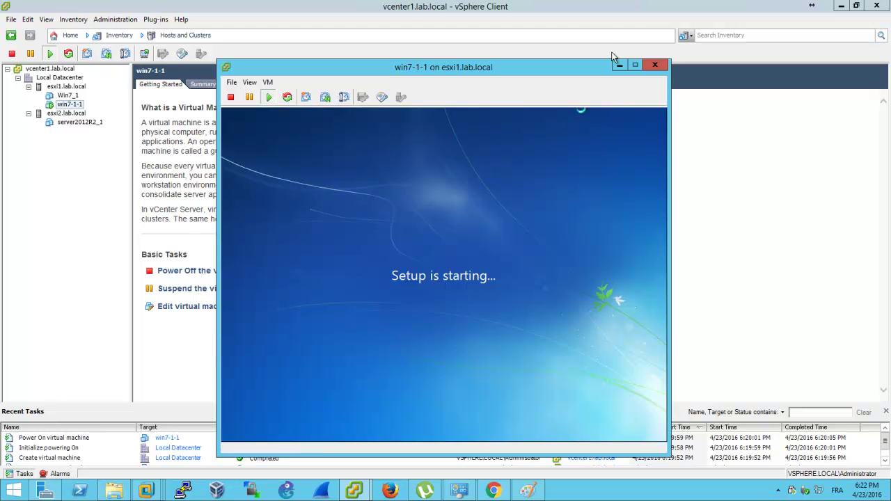
# Minimize the remote desktop session, then restore it to full screen
pyautogui.moveTo(522, 6)
pyautogui.click(556, 9)
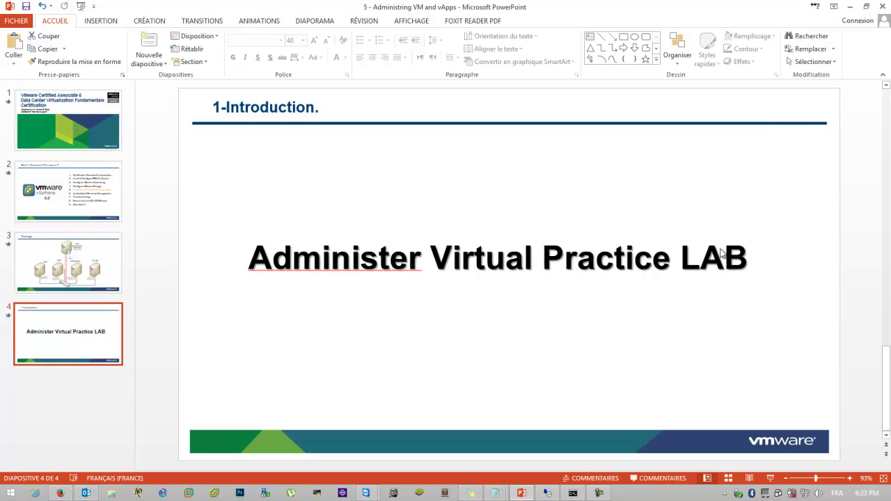
pyautogui.click(545, 494)
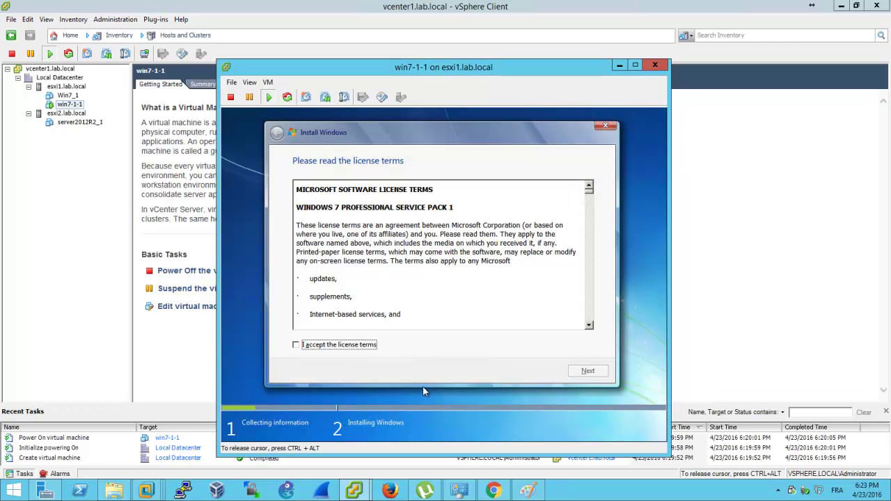
# Accept the license and start a Custom install onto Disk 0 unallocated space, then minimize the console
pyautogui.click(367, 348)
pyautogui.click(588, 373)
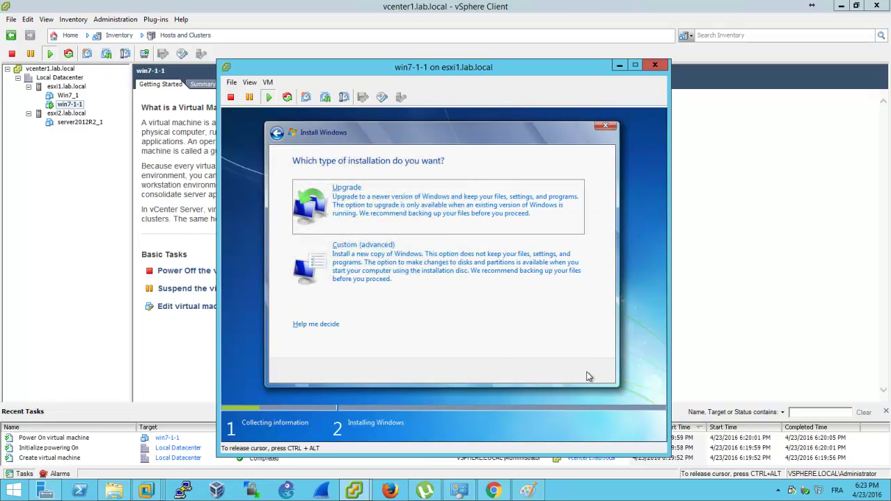
pyautogui.click(398, 245)
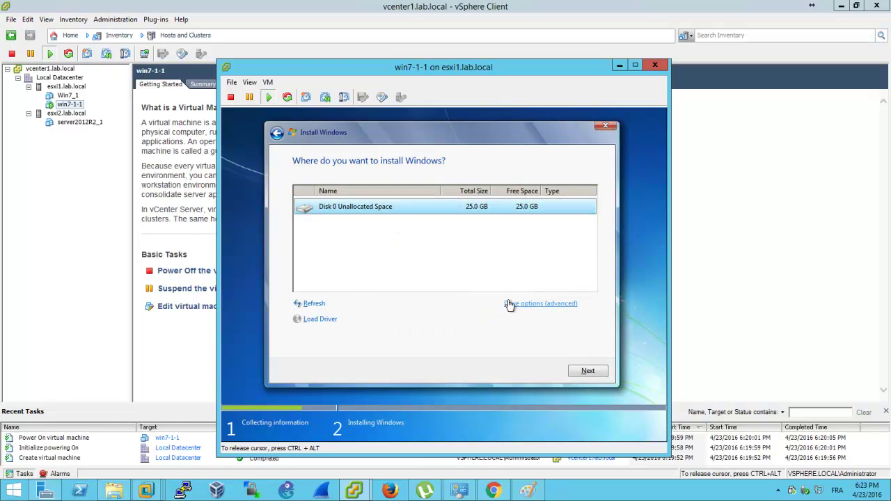
pyautogui.click(509, 304)
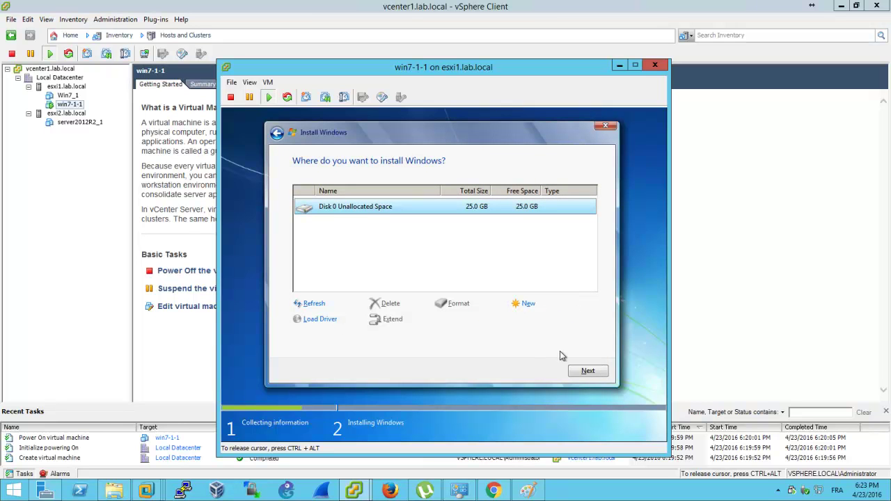
pyautogui.click(572, 371)
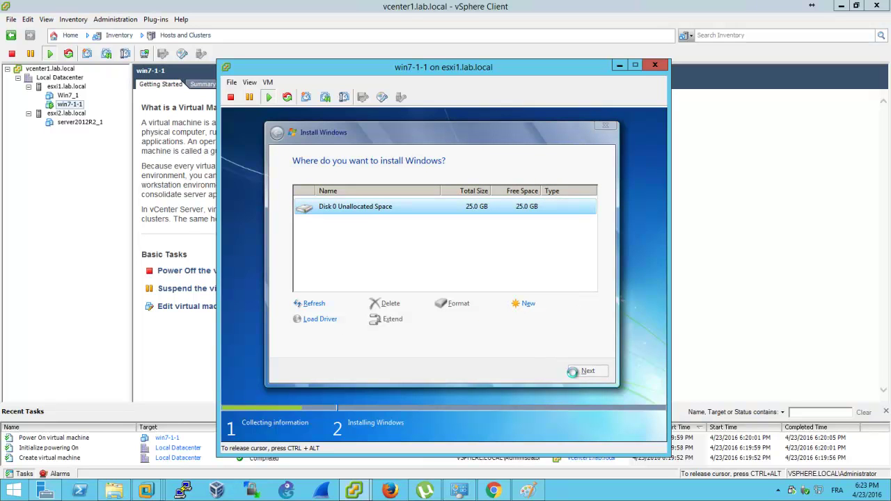
pyautogui.hotkey('ctrl', 'alt')
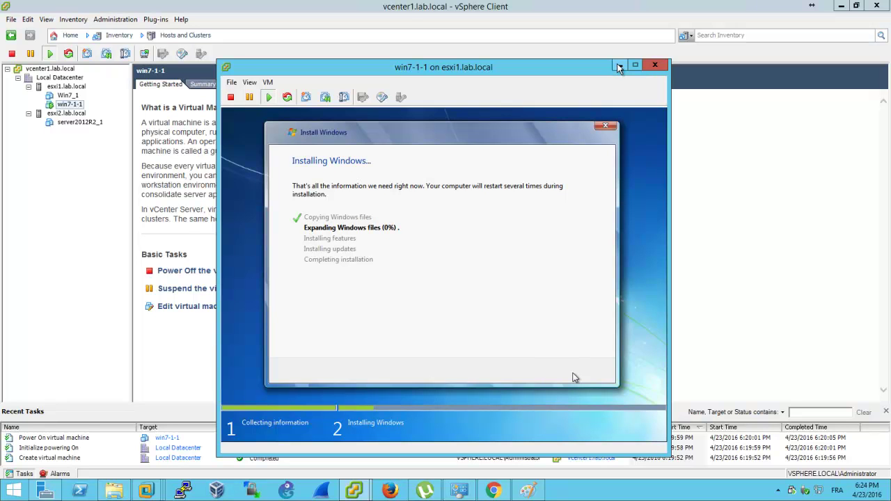
pyautogui.click(619, 66)
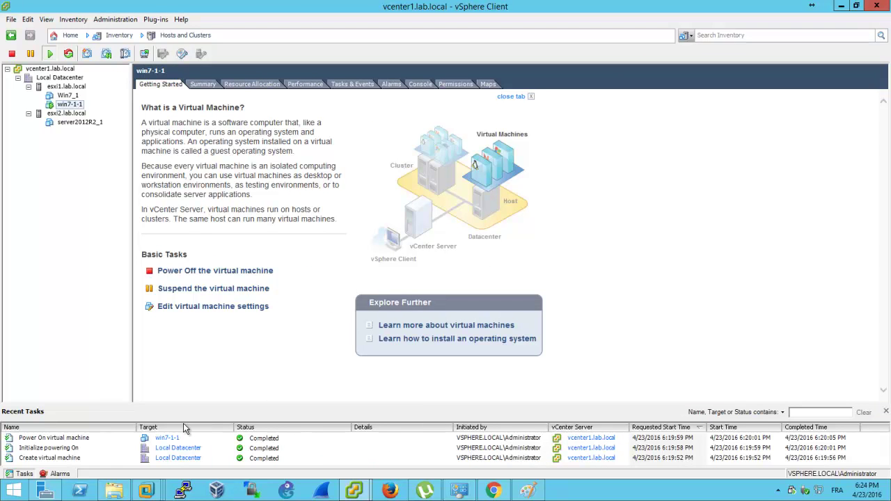
# In Chrome's vSphere Web Client tab, log in with the vSphere administrator user name and password
pyautogui.click(492, 491)
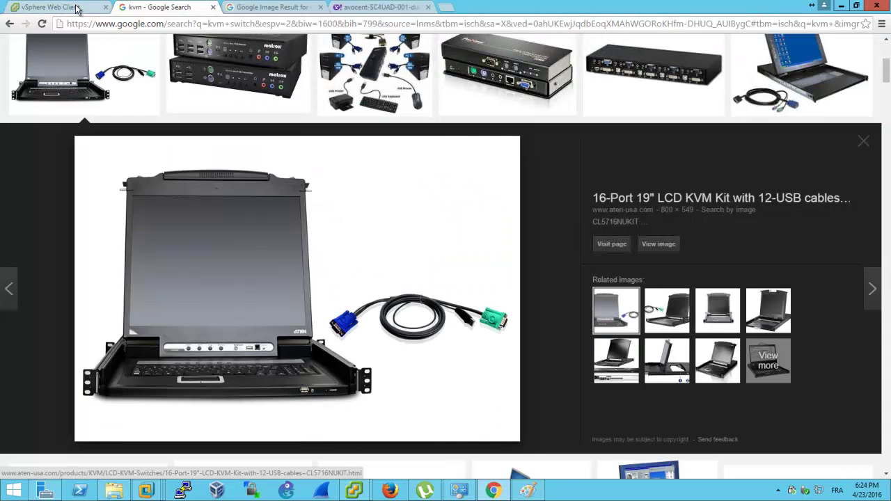
pyautogui.click(62, 6)
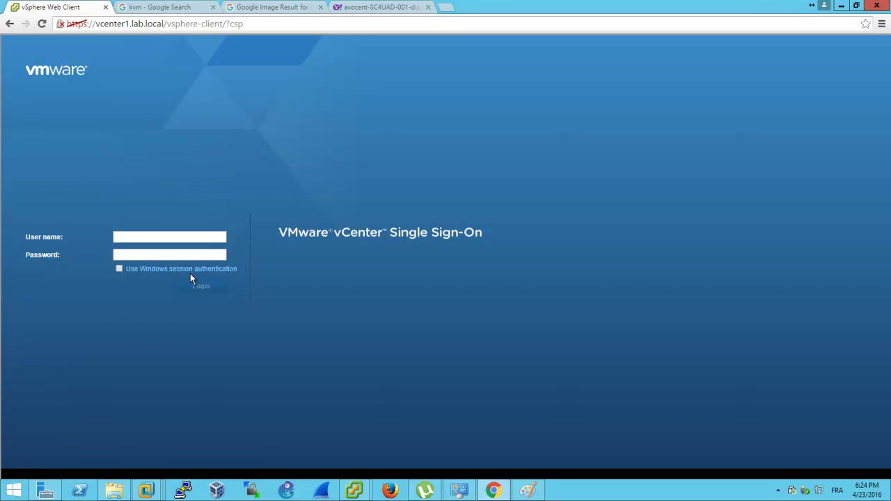
pyautogui.click(180, 234)
pyautogui.write('administrator@vsphere.lo')
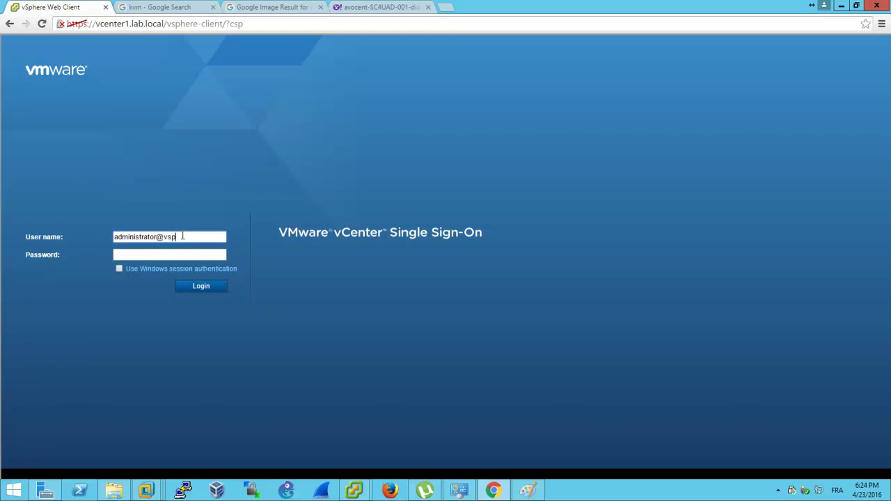
pyautogui.write('cal')
pyautogui.press('Tab')
pyautogui.write('1234')
pyautogui.press('Return')
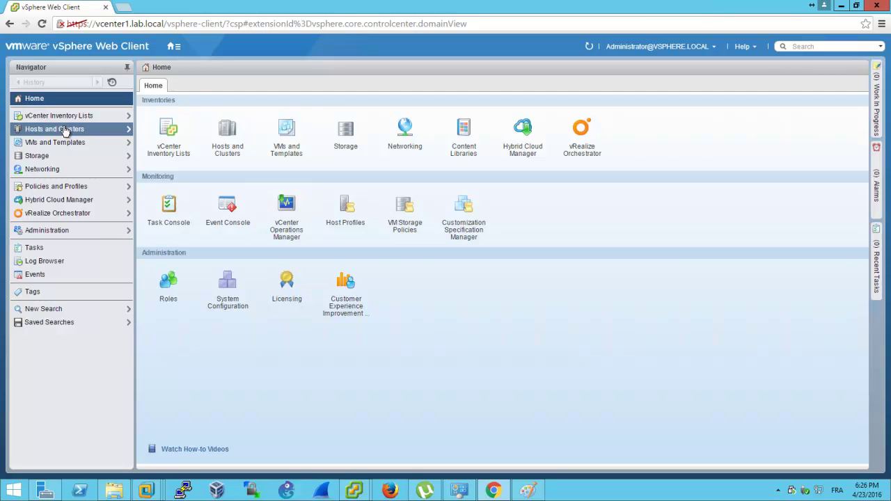
# Open Hosts and Clusters and select win7-1-1 to show its Summary tab
pyautogui.click(81, 133)
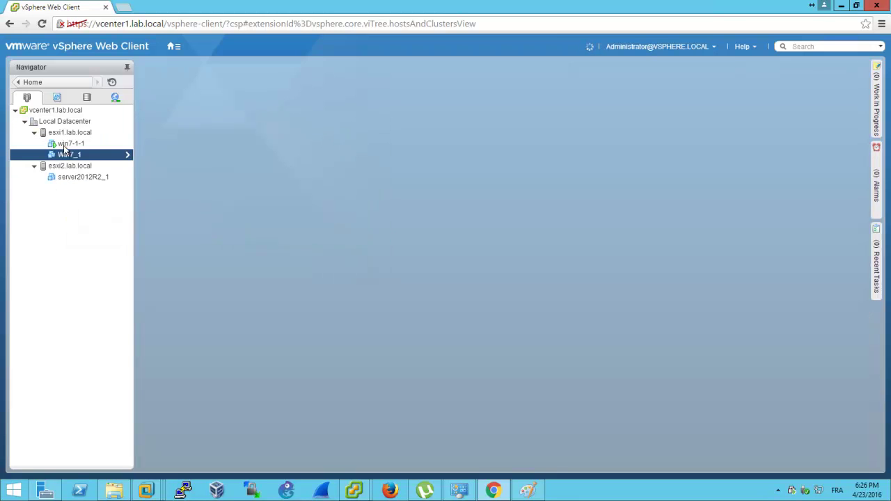
pyautogui.click(67, 146)
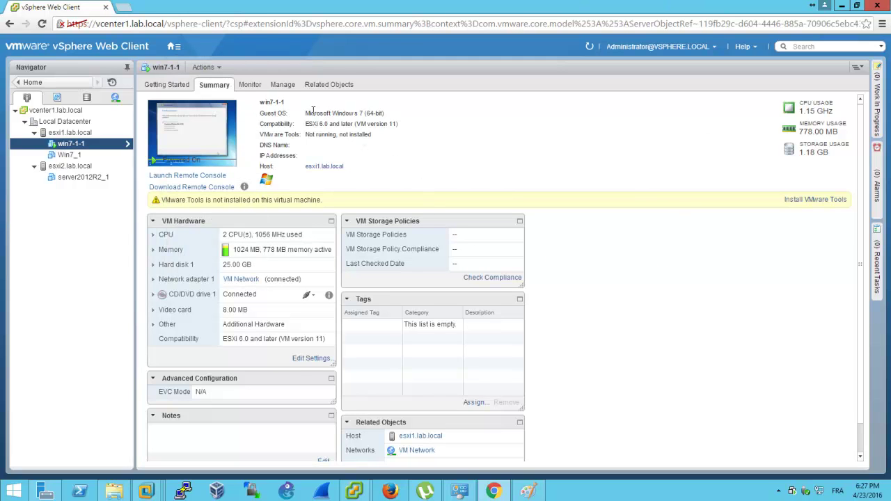
# Open the Remote Console download page and download VMware Remote Console 8.0.1 for Windows
pyautogui.click(223, 188)
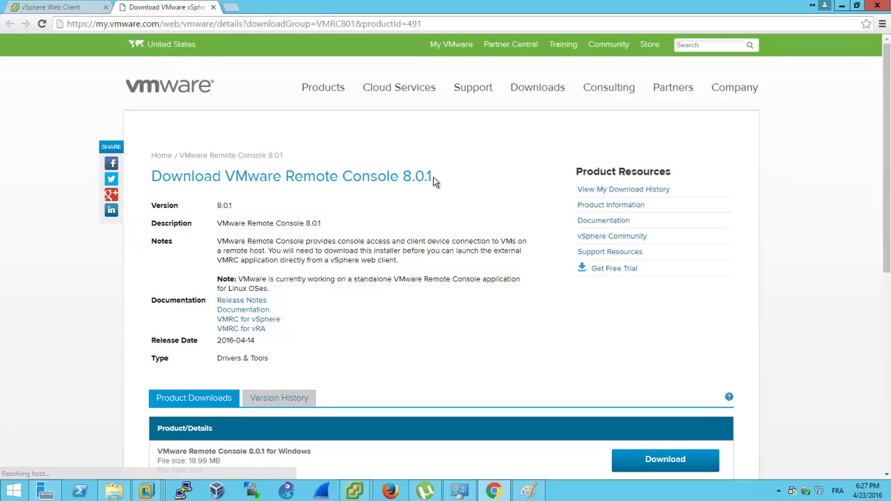
pyautogui.moveTo(433, 178); pyautogui.dragTo(403, 178)
pyautogui.click(273, 221)
pyautogui.scroll(-2, 480, 292)
pyautogui.scroll(2, 480, 295)
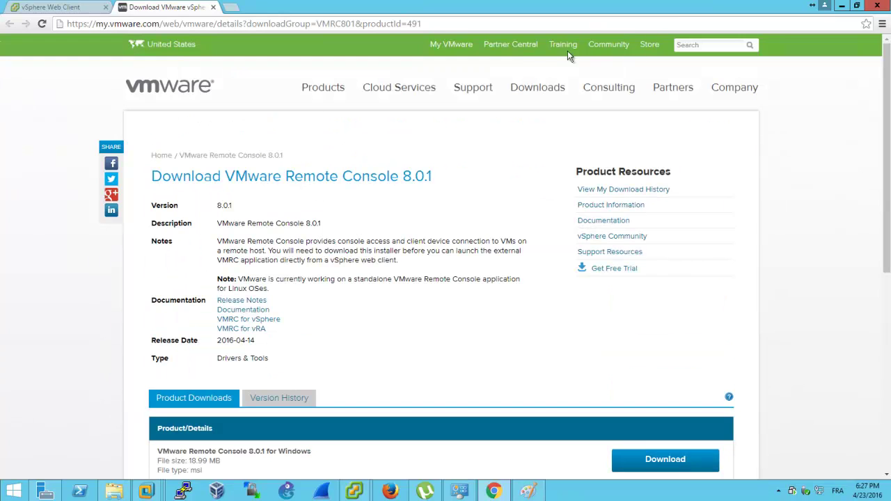
pyautogui.scroll(-3, 567, 63)
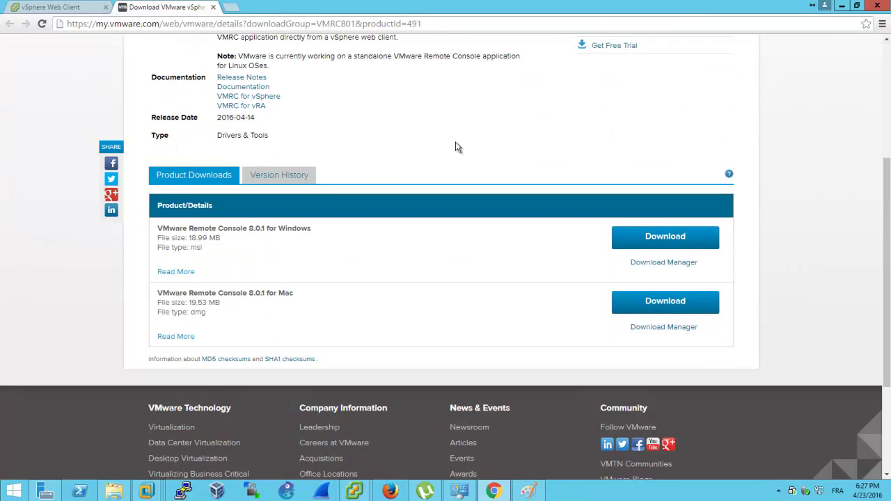
pyautogui.click(676, 237)
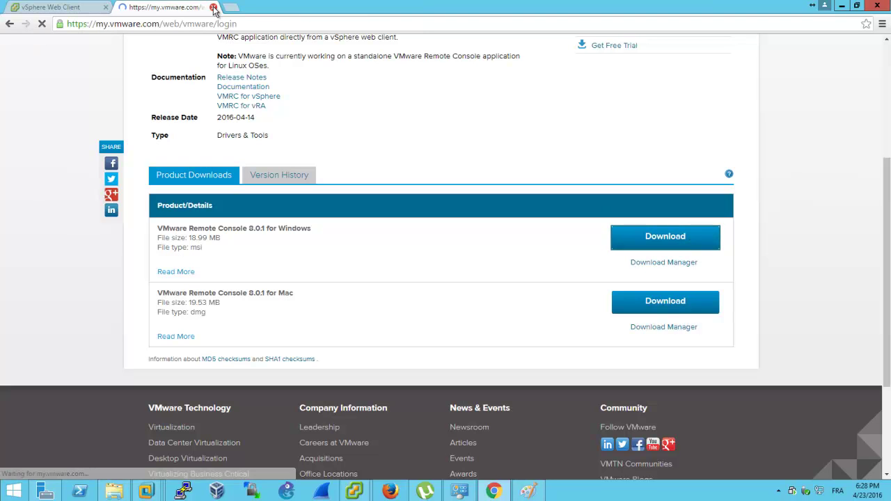